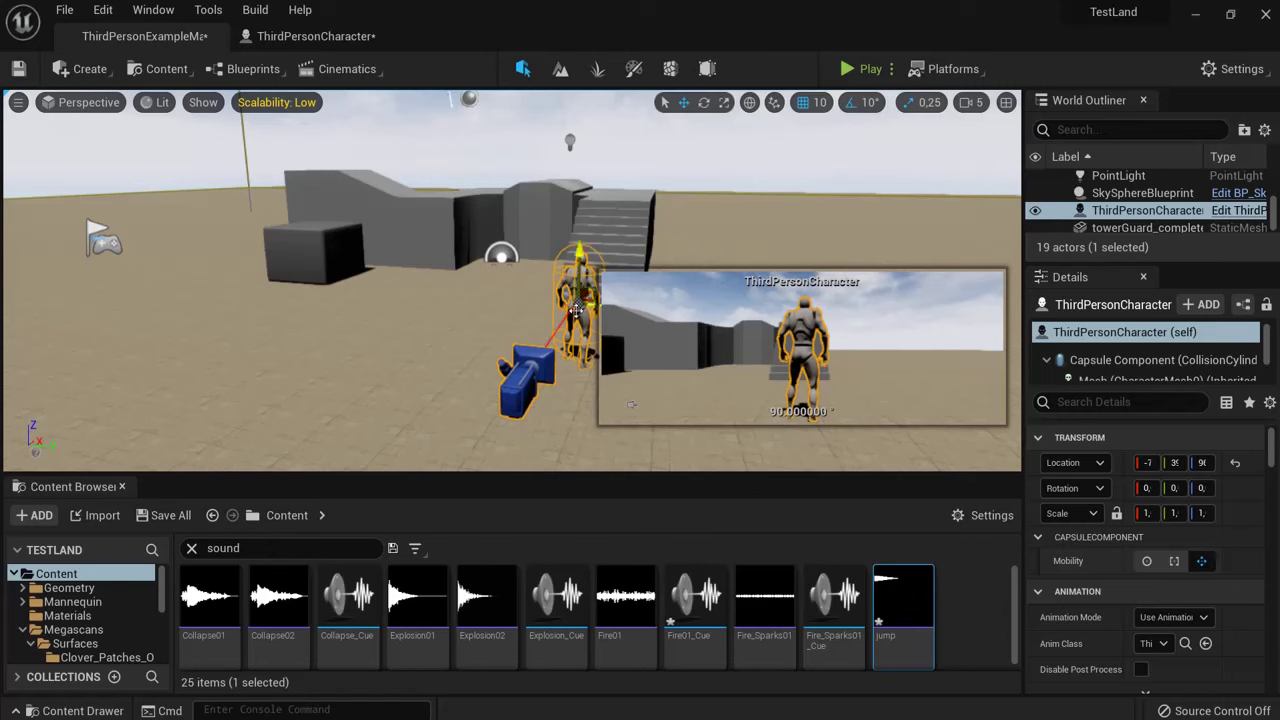
Step: Open the ThirdPersonCharacter blueprint and add a Play Sound 2D node wired to the execution output of the InputAction Jump event's Jump node
{"action": "left_click", "coordinate": [1234, 214]}
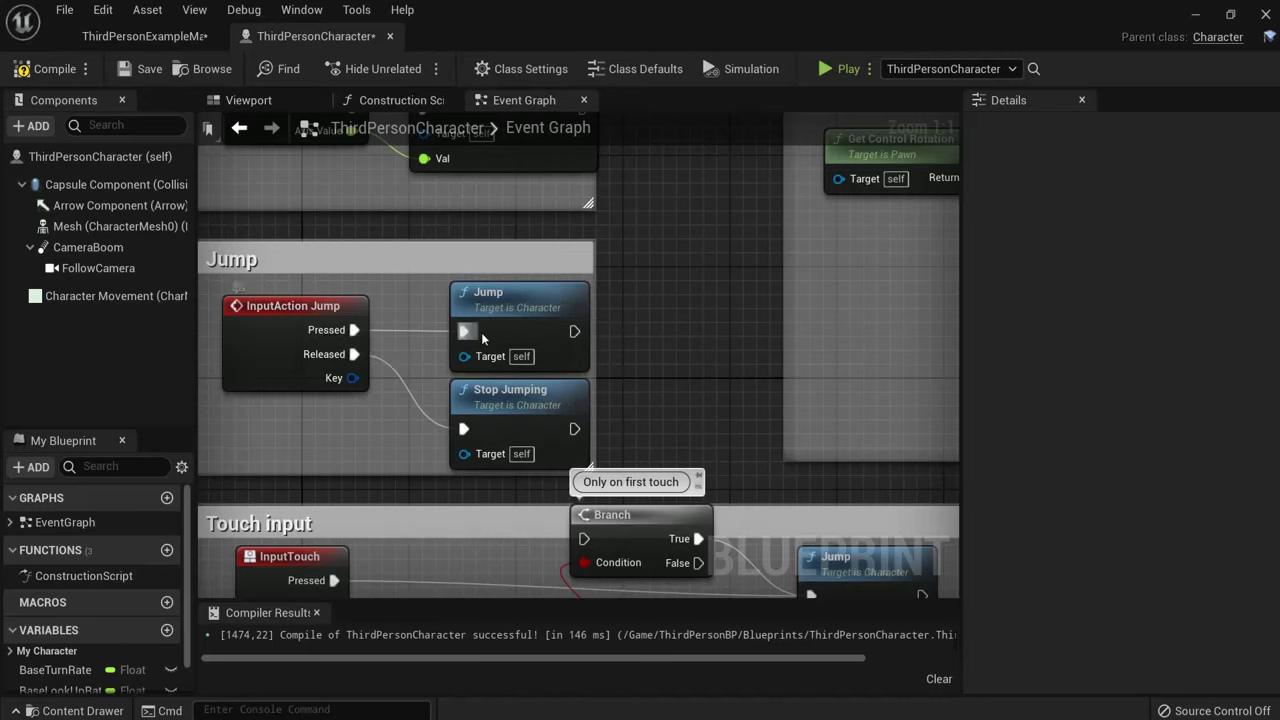
{"action": "left_click_drag", "start_coordinate": [574, 331], "coordinate": [652, 338]}
{"action": "type", "text": "play"}
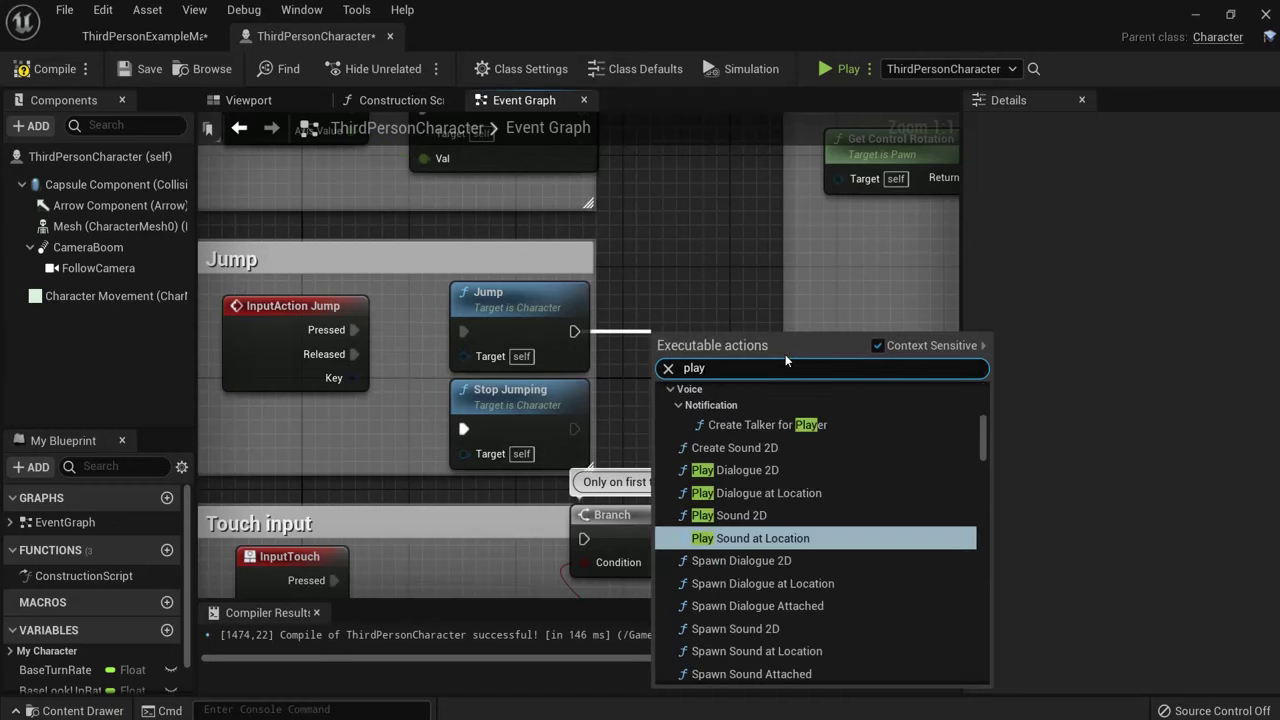
{"action": "left_click", "coordinate": [740, 515]}
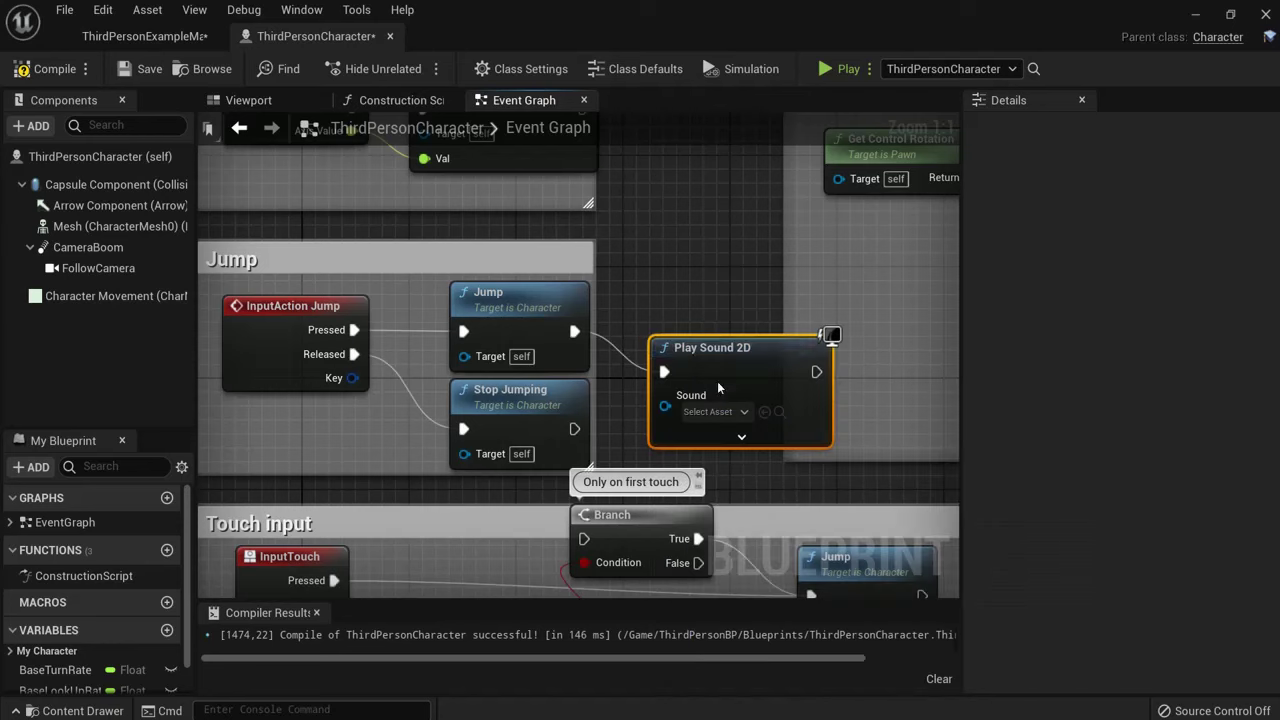
{"action": "left_click_drag", "start_coordinate": [722, 343], "coordinate": [707, 311]}
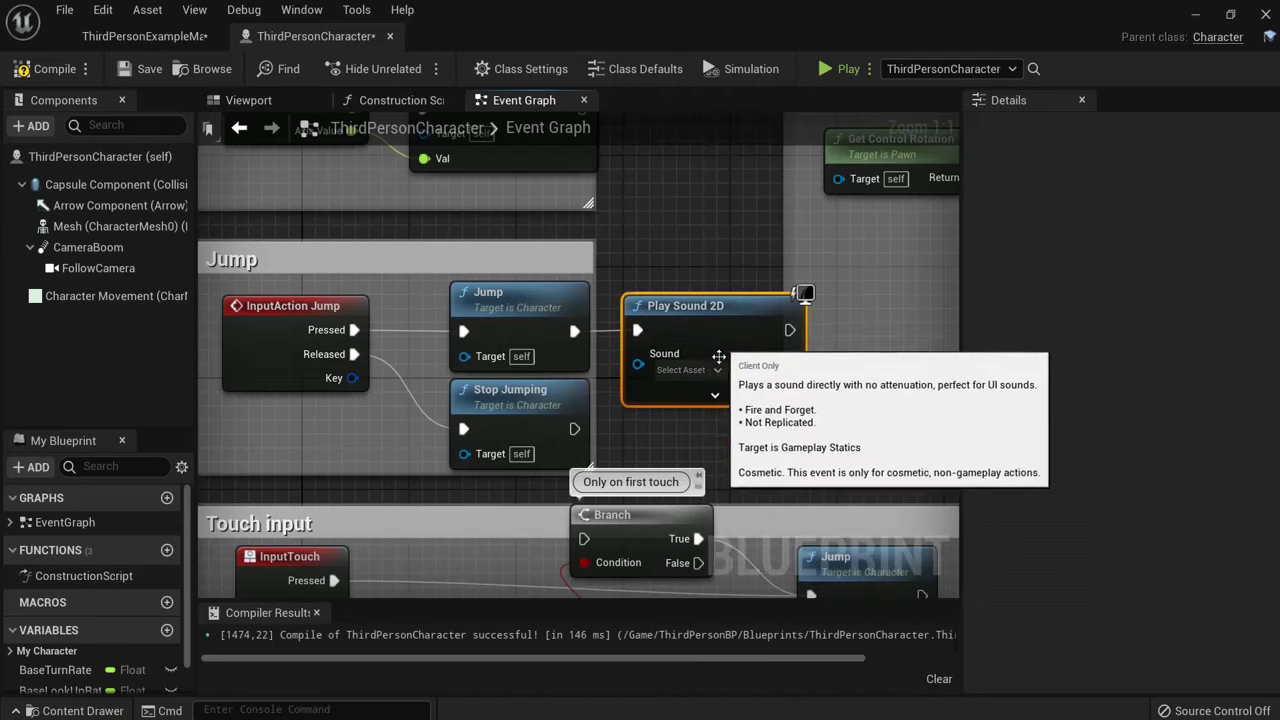
Step: Set the Play Sound 2D node's sound to the jump asset and compile the blueprint
{"action": "left_click", "coordinate": [145, 36]}
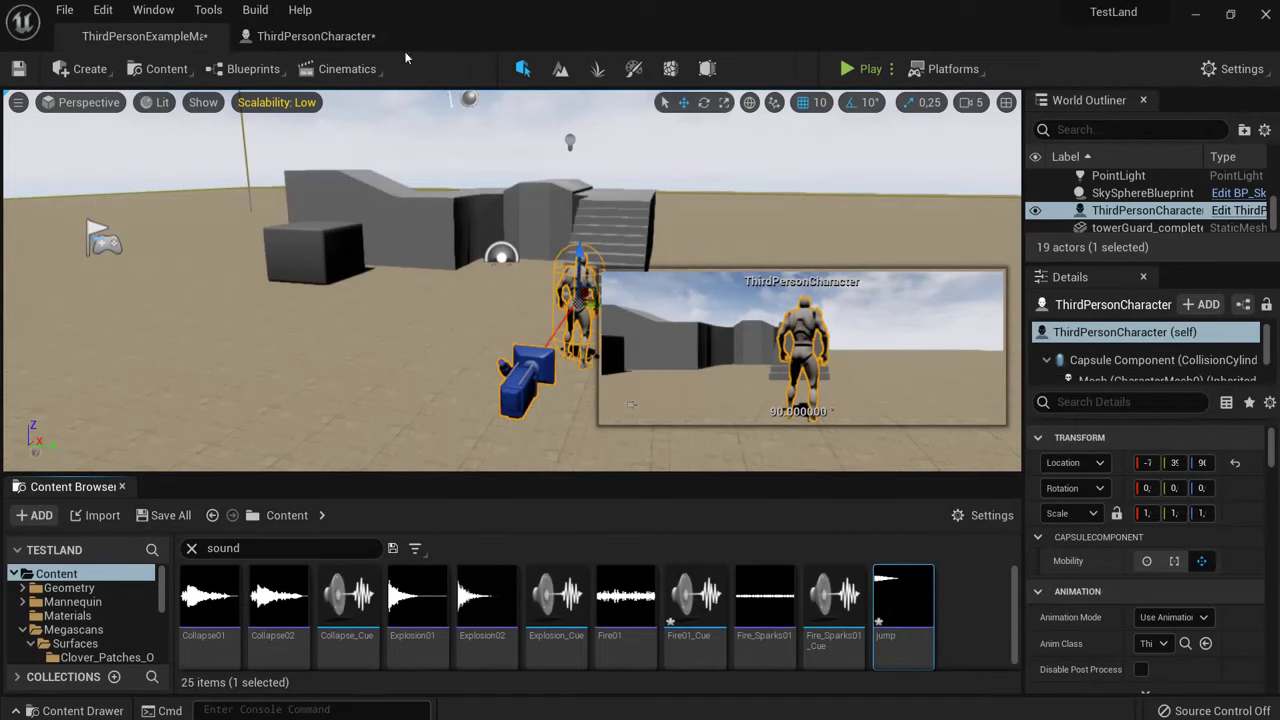
{"action": "left_click", "coordinate": [316, 36]}
{"action": "left_click", "coordinate": [712, 372]}
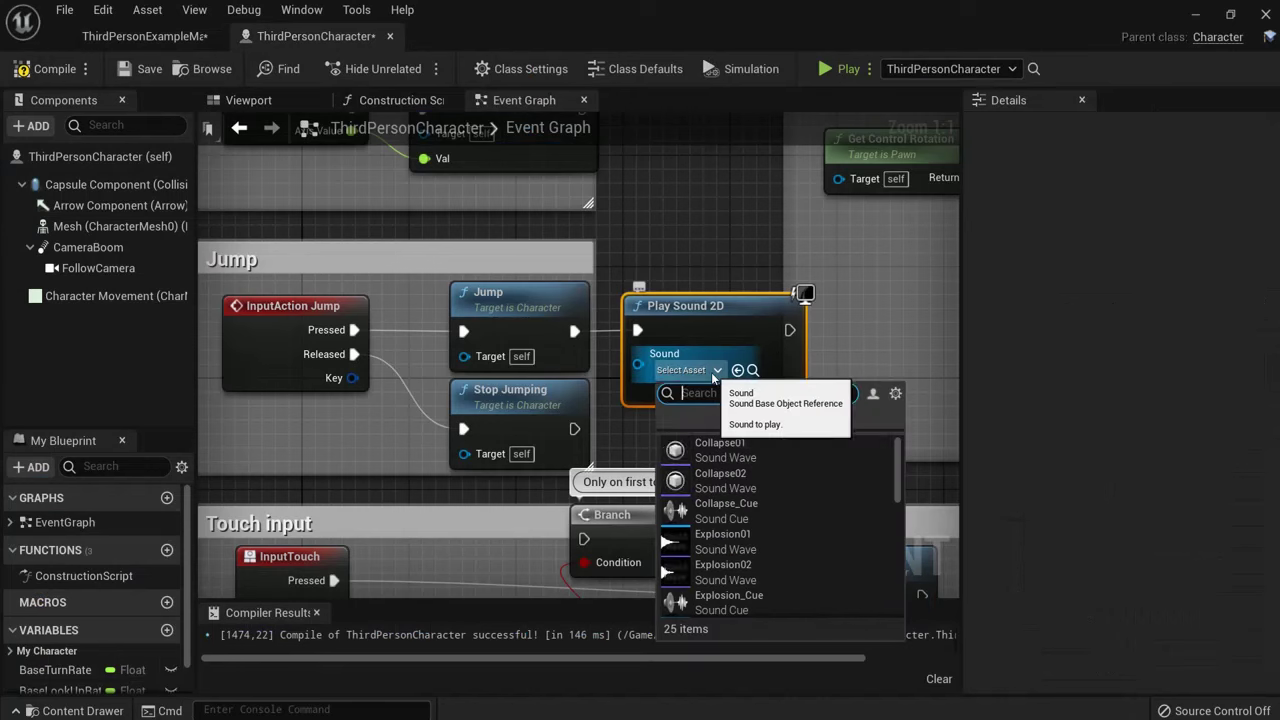
{"action": "type", "text": "jump"}
{"action": "left_click", "coordinate": [710, 447]}
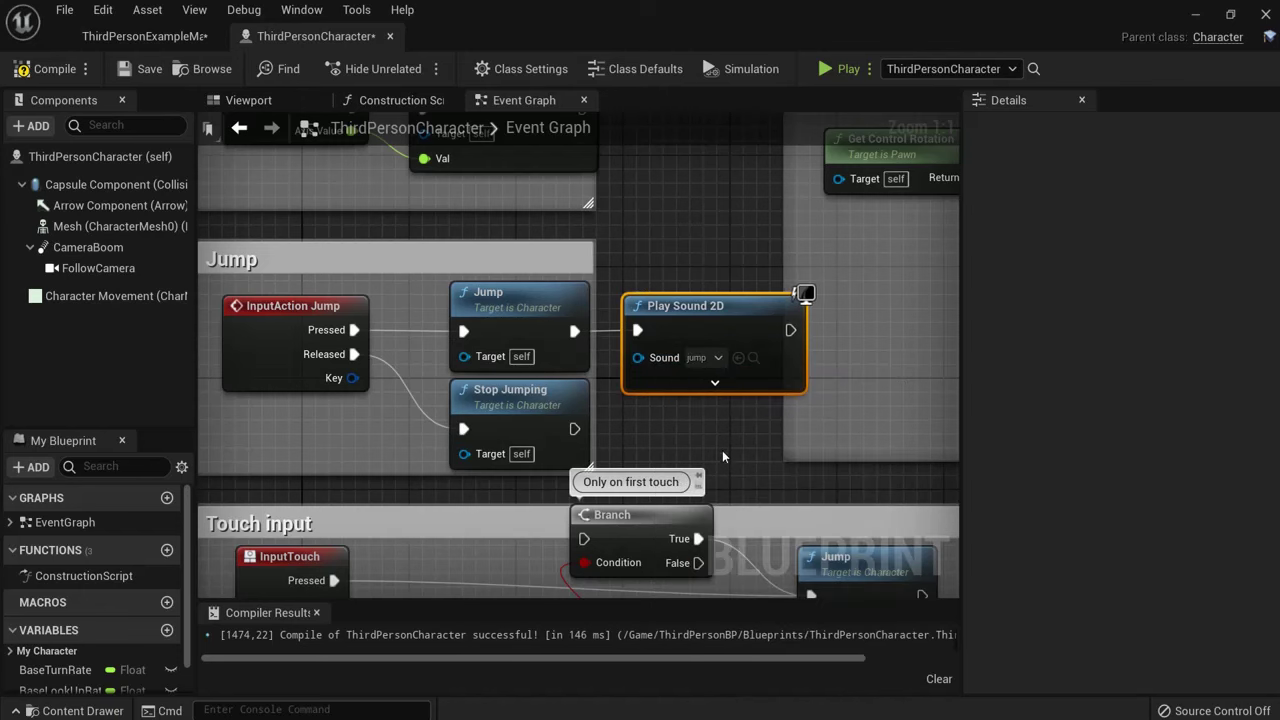
{"action": "left_click", "coordinate": [45, 69]}
Step: Play the level in the editor, move the character around and make it jump to test the sound, and stop playing
{"action": "left_click", "coordinate": [142, 36]}
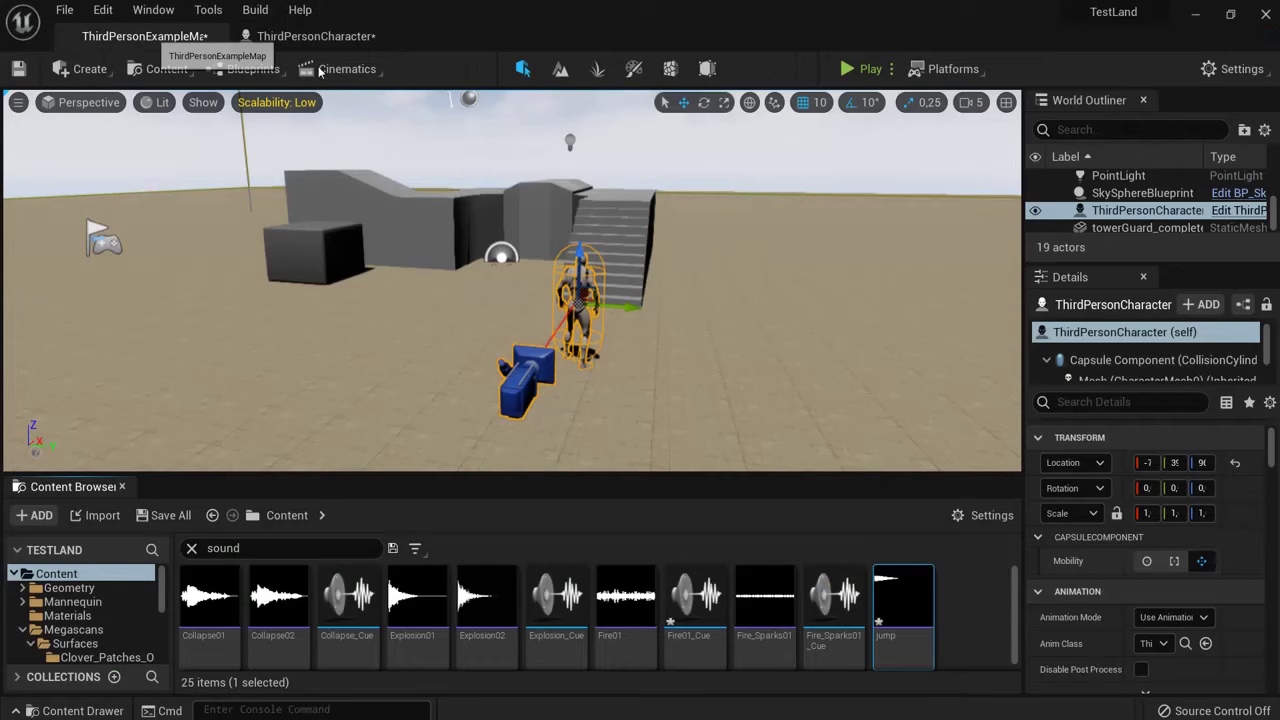
{"action": "left_click", "coordinate": [842, 68]}
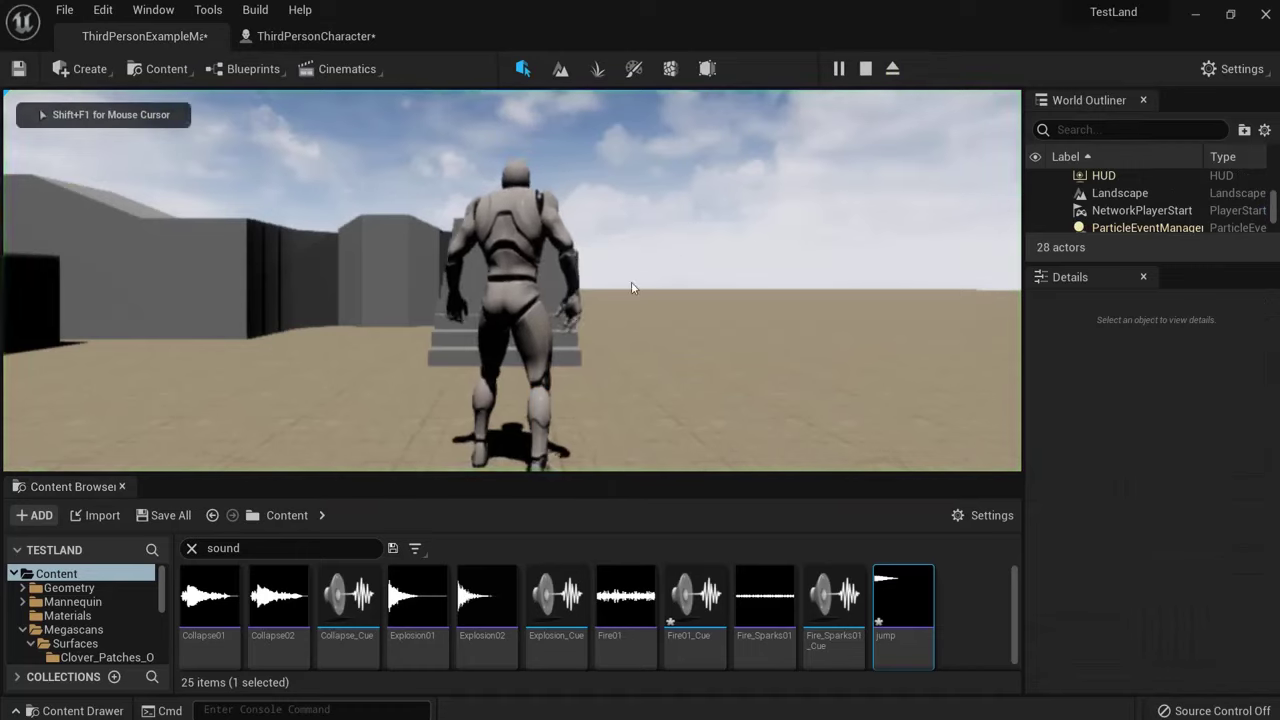
{"action": "left_click", "coordinate": [605, 297]}
{"action": "key", "text": "w"}
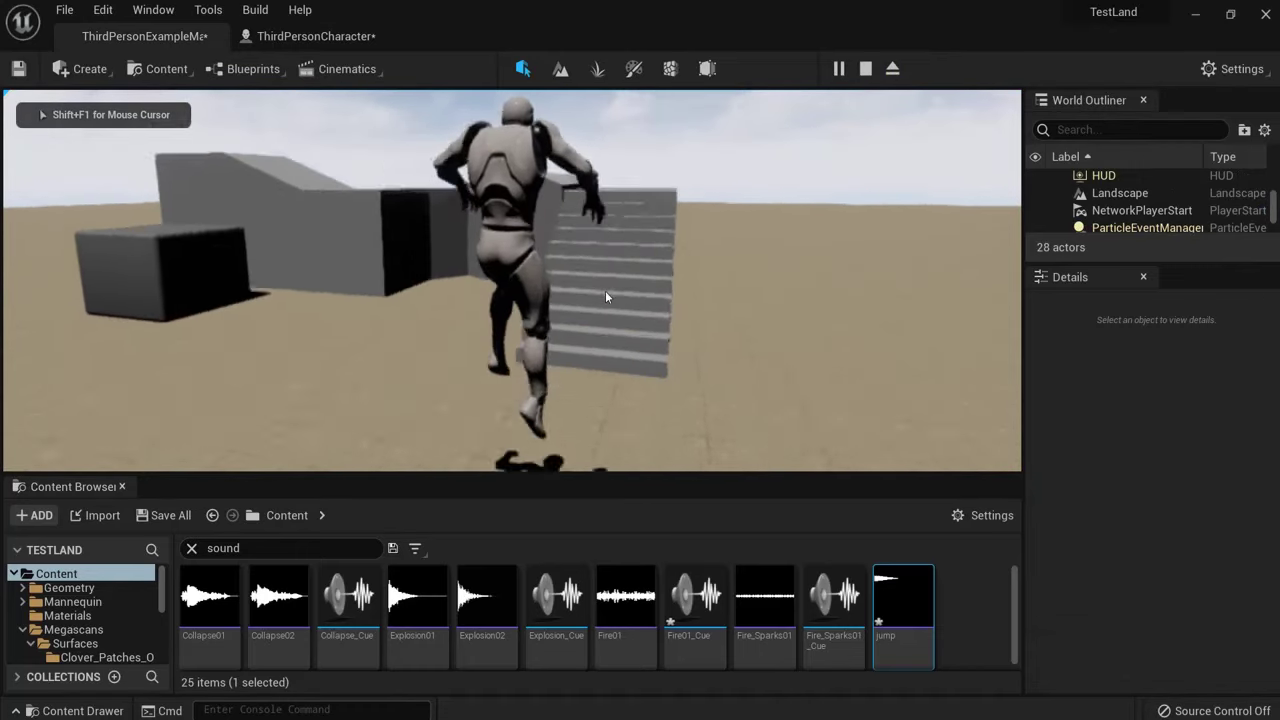
{"action": "key", "text": "space"}
{"action": "key", "text": "s"}
{"action": "key", "text": "Escape"}
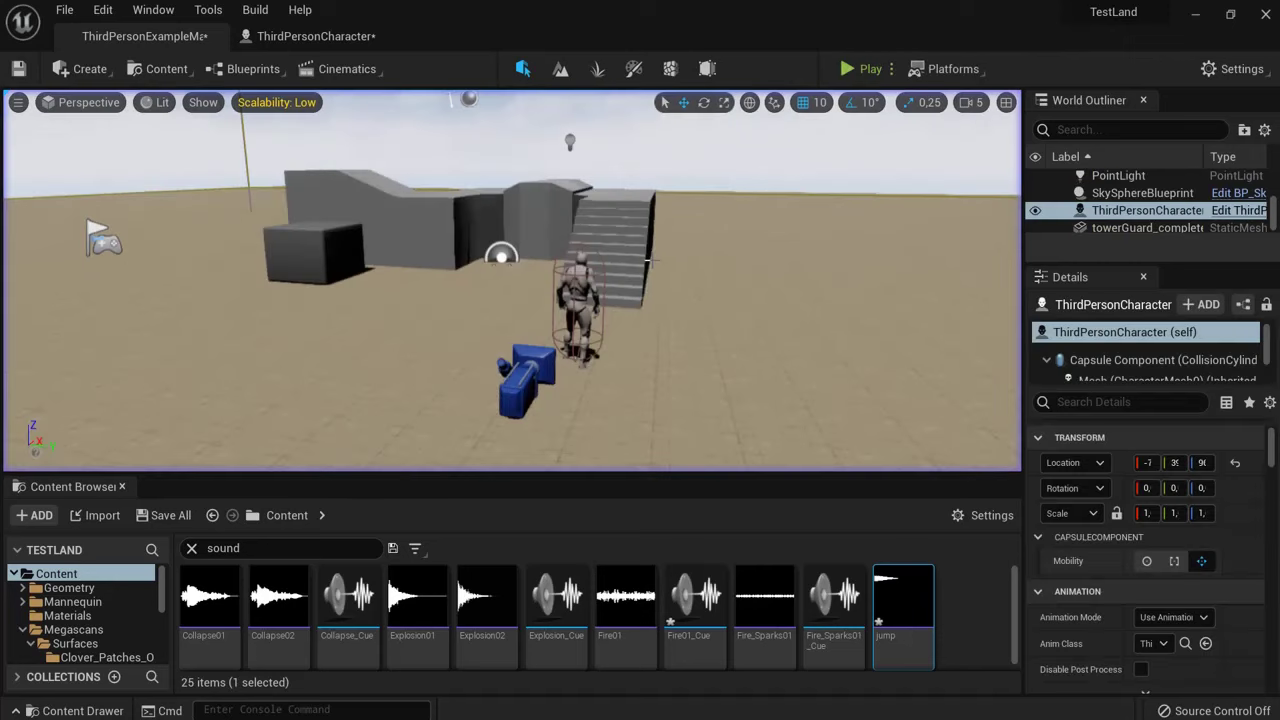
Step: Add a G keyboard event in an empty area of the ThirdPersonCharacter event graph
{"action": "scroll", "coordinate": [738, 239], "scroll_direction": "down", "scroll_amount": 6}
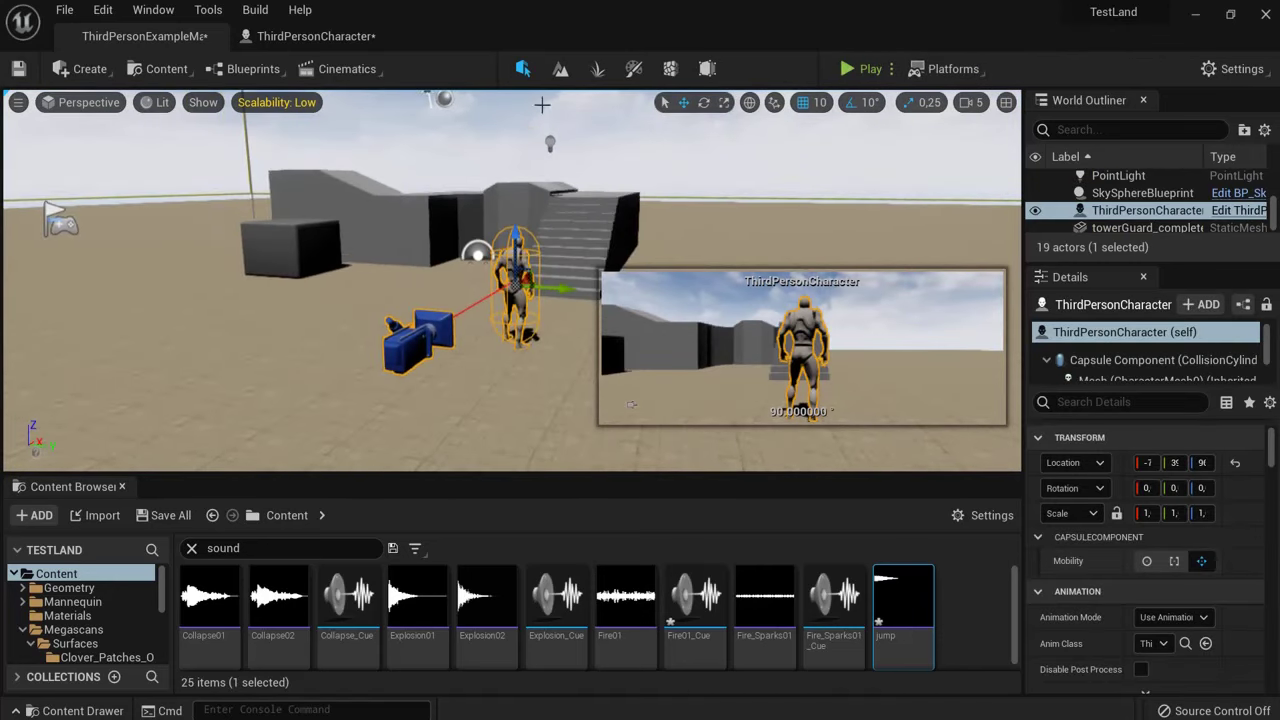
{"action": "left_click", "coordinate": [320, 37]}
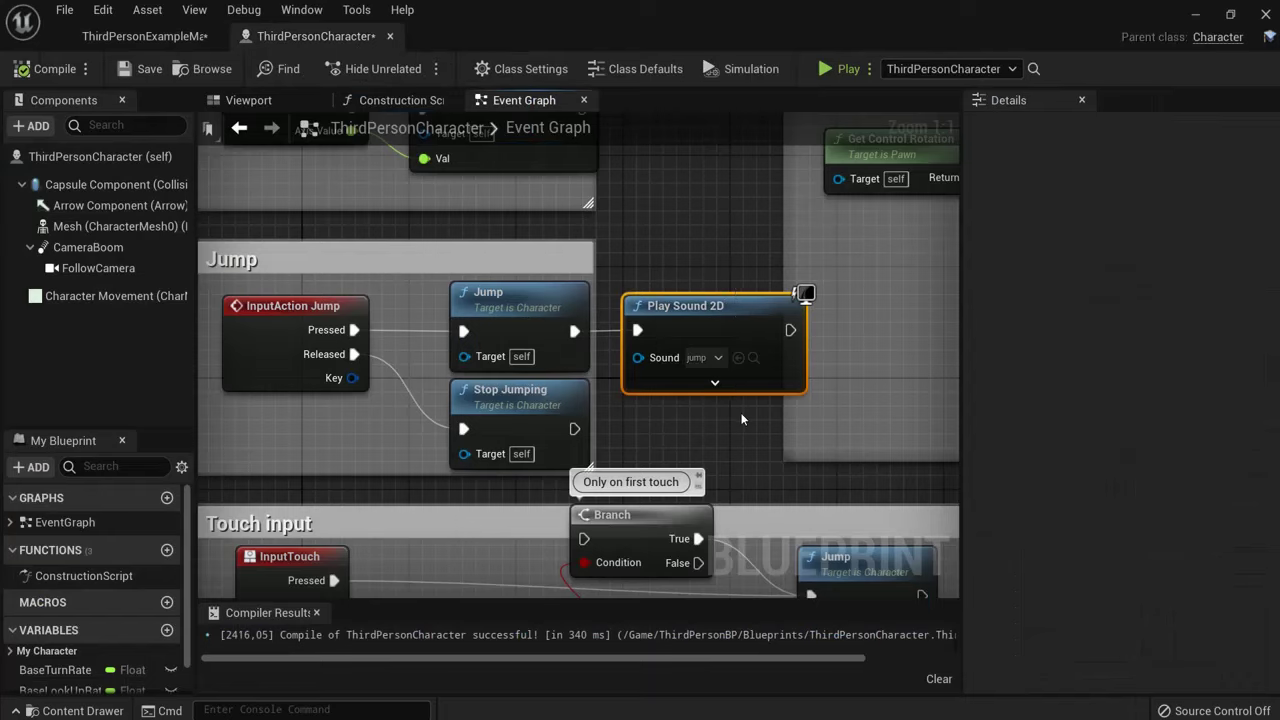
{"action": "right_click_drag", "start_coordinate": [717, 402], "coordinate": [629, 302]}
{"action": "scroll", "coordinate": [629, 302], "scroll_direction": "down", "scroll_amount": 3}
{"action": "right_click_drag", "start_coordinate": [909, 456], "coordinate": [494, 284]}
{"action": "right_click_drag", "start_coordinate": [714, 345], "coordinate": [643, 364]}
{"action": "scroll", "coordinate": [527, 352], "scroll_direction": "up", "scroll_amount": 2}
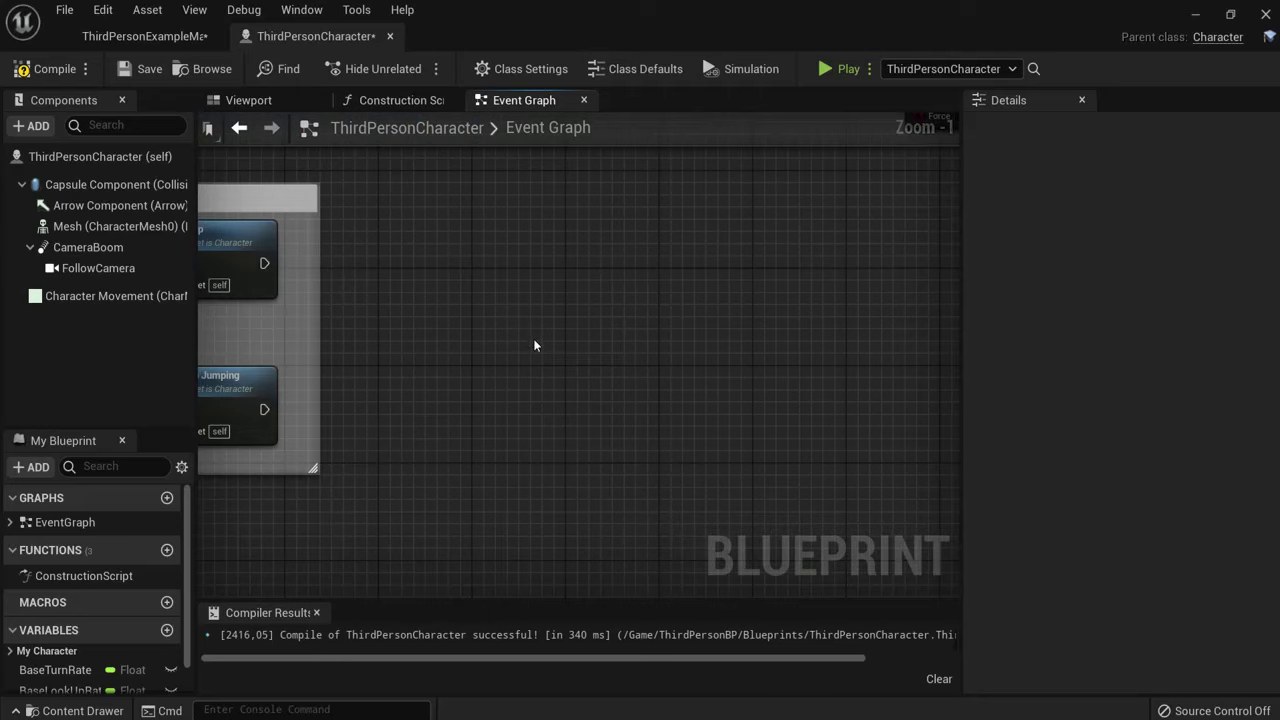
{"action": "right_click", "coordinate": [534, 344]}
{"action": "type", "text": "keyboard g"}
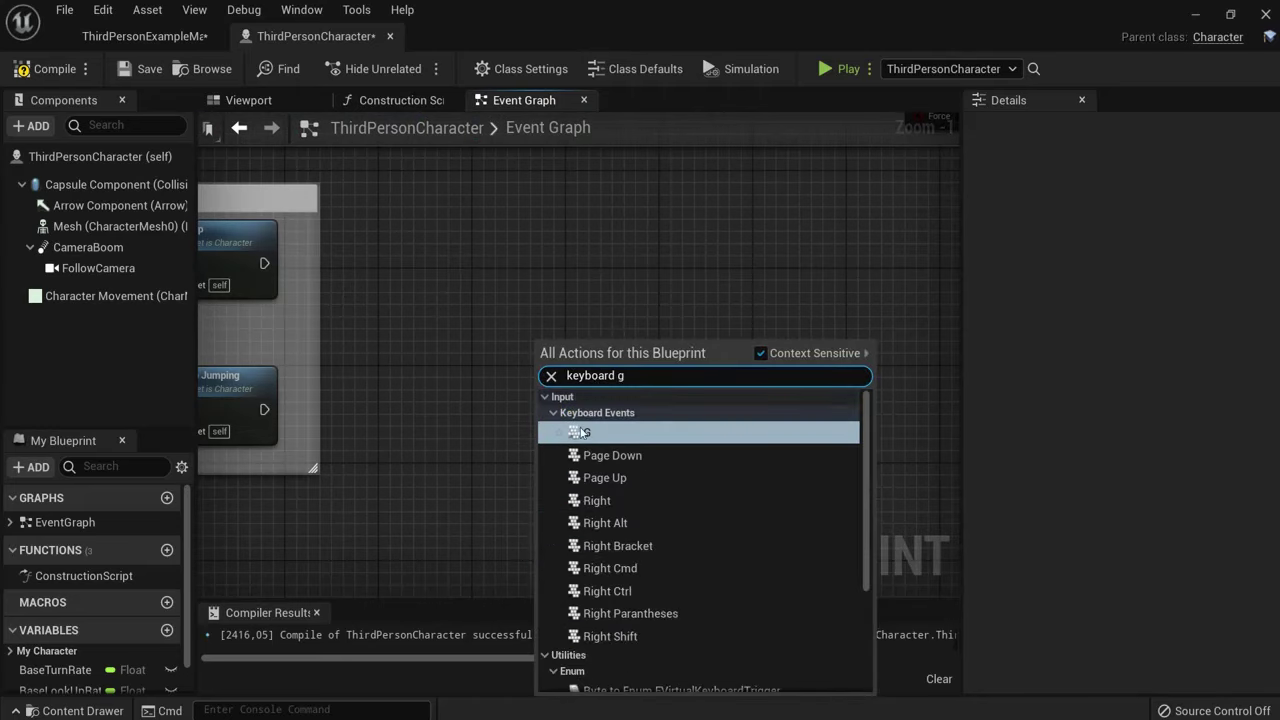
{"action": "left_click", "coordinate": [586, 433]}
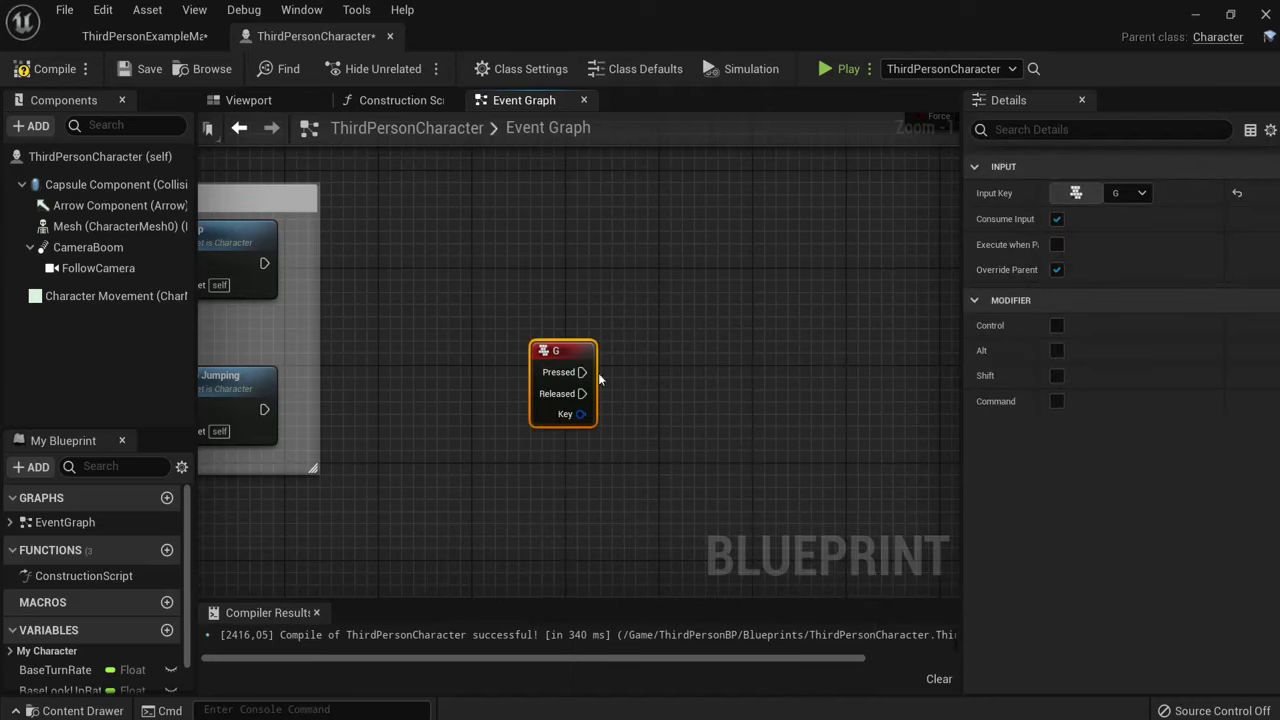
Step: Wire a Spawn Sound 2D node to the G event's Pressed output and set its sound to Explosion01
{"action": "left_click_drag", "start_coordinate": [582, 371], "coordinate": [671, 373]}
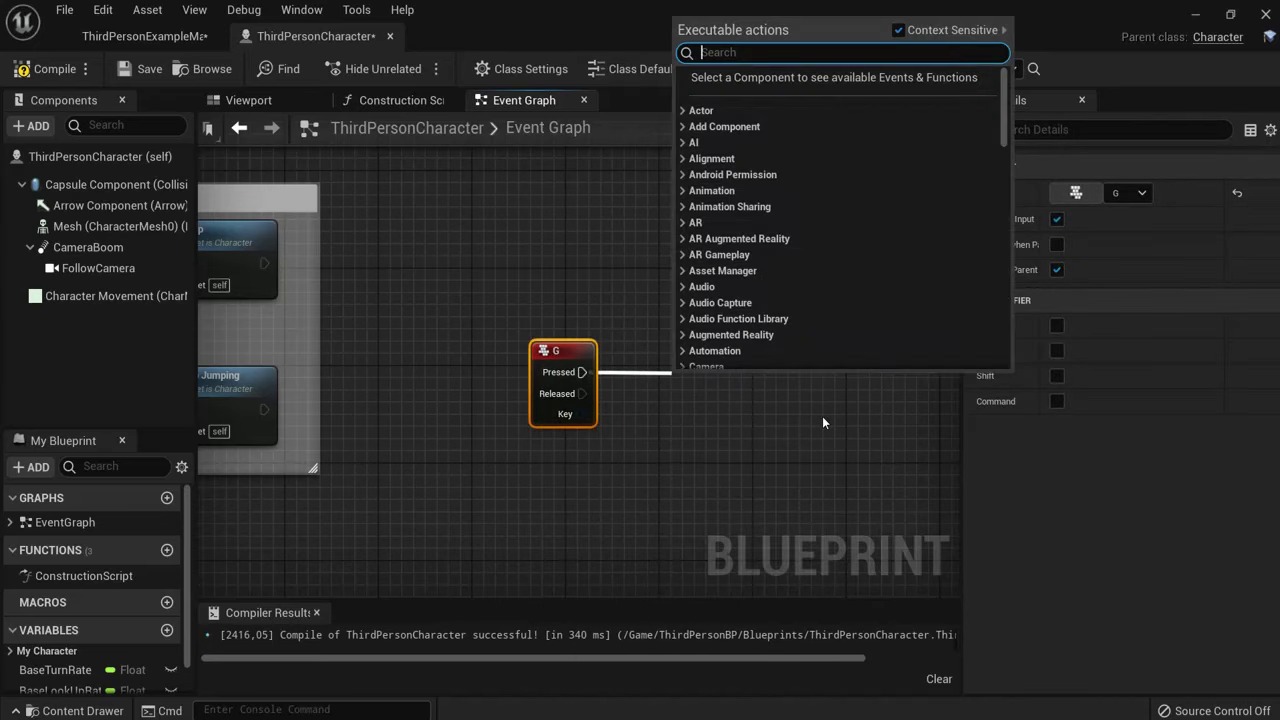
{"action": "type", "text": "play s"}
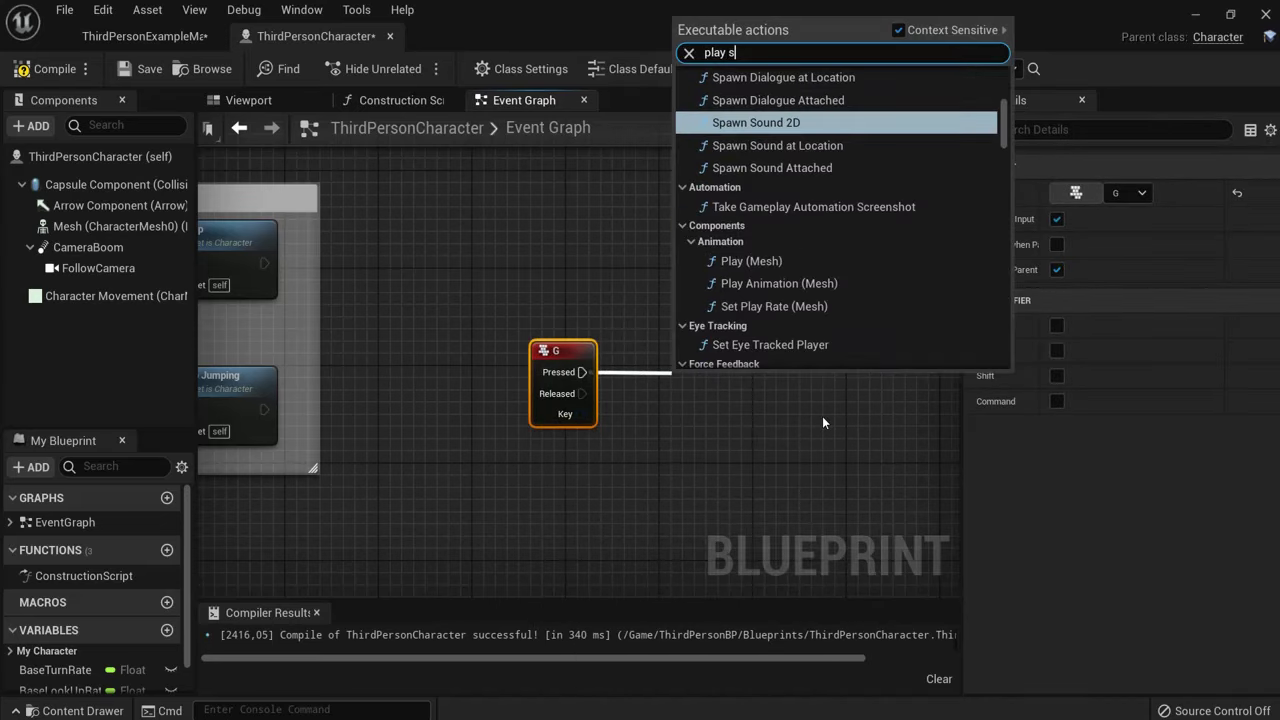
{"action": "key", "text": "Return"}
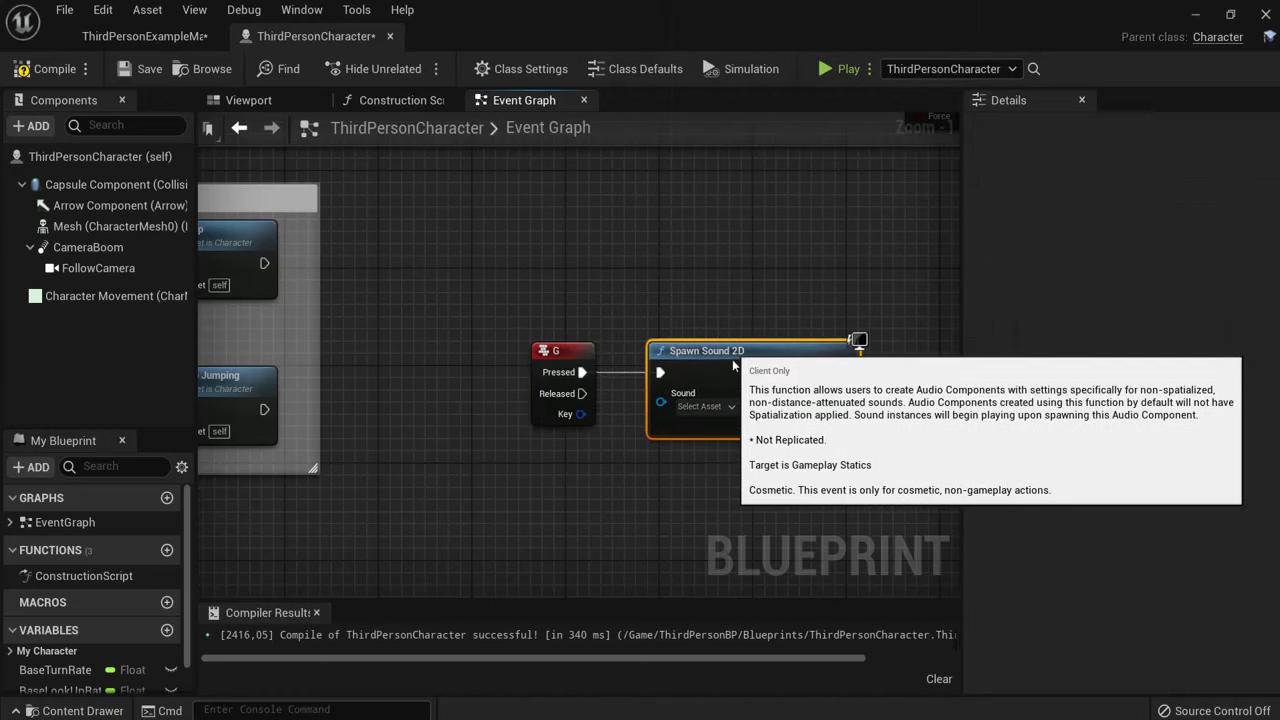
{"action": "left_click", "coordinate": [735, 408]}
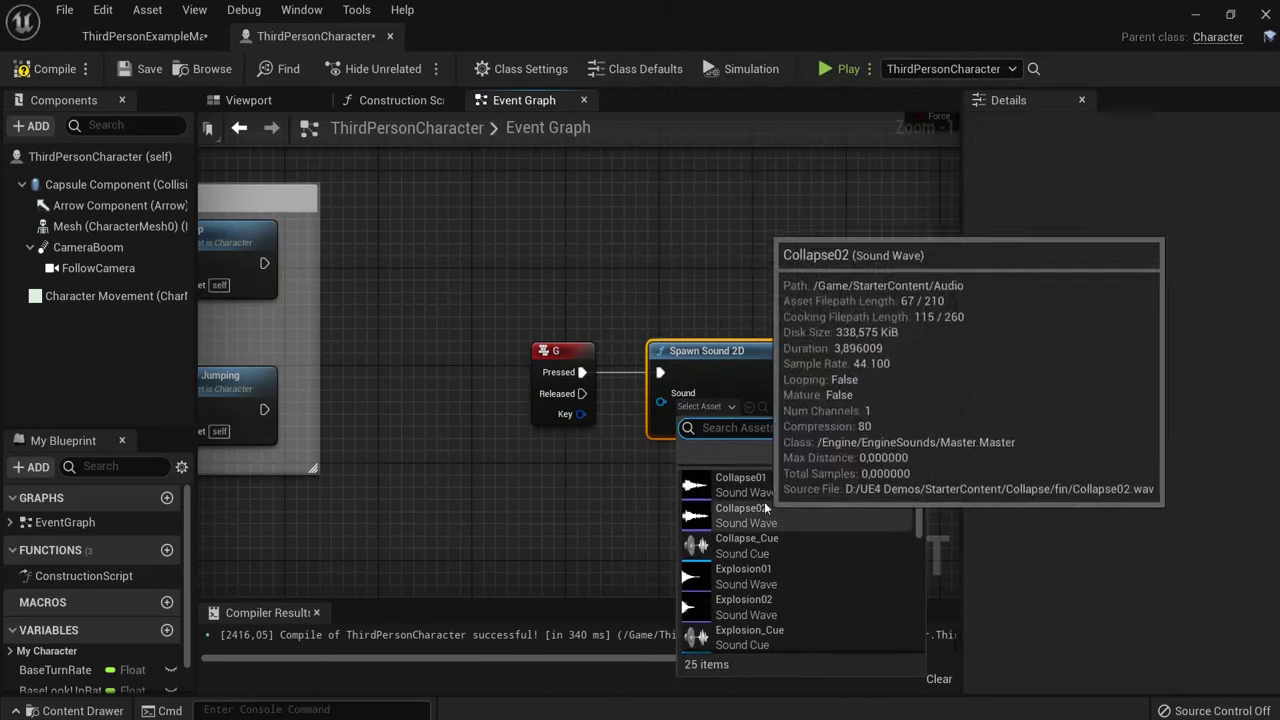
{"action": "left_click", "coordinate": [758, 580]}
{"action": "right_click_drag", "start_coordinate": [857, 493], "coordinate": [690, 476]}
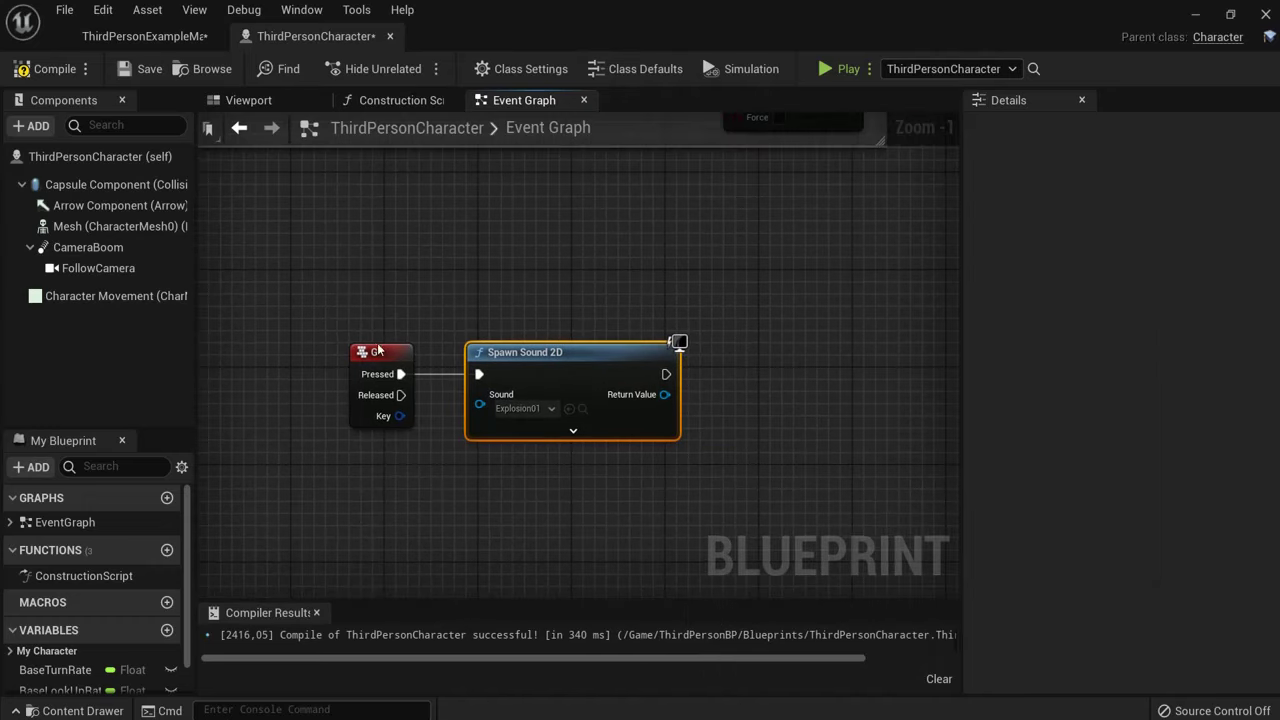
Step: Add a Print String node with the text G after Spawn Sound 2D, align it with that node, and compile the blueprint
{"action": "left_click_drag", "start_coordinate": [666, 374], "coordinate": [786, 377]}
{"action": "type", "text": "print"}
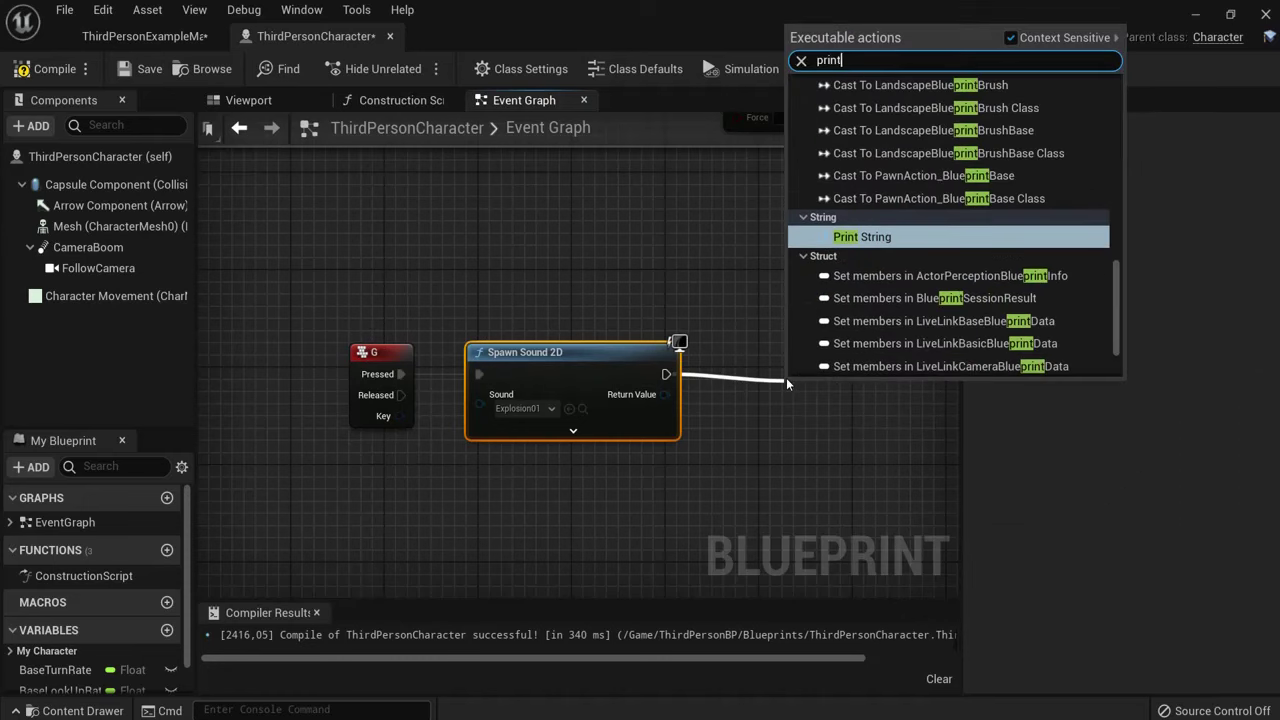
{"action": "left_click", "coordinate": [880, 236]}
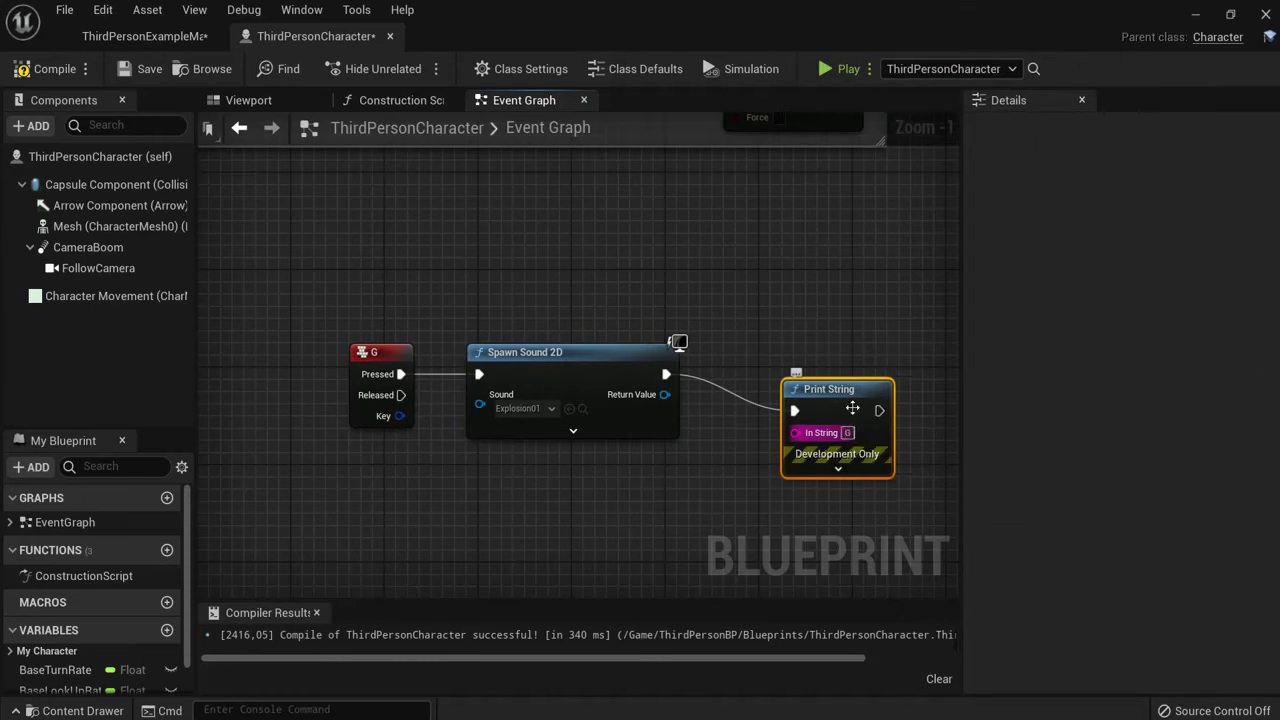
{"action": "left_click_drag", "start_coordinate": [864, 389], "coordinate": [852, 348]}
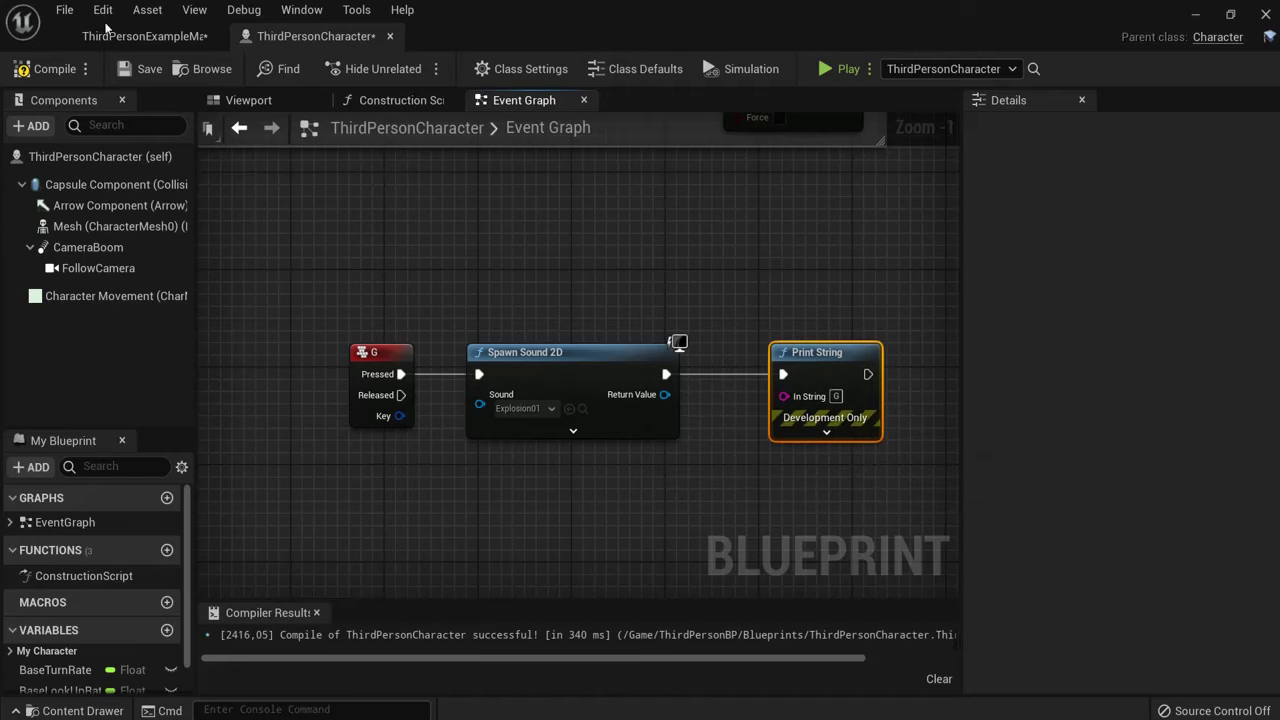
{"action": "left_click", "coordinate": [44, 72]}
Step: Play the level, trigger the G keyboard event several times to test its sound and printed text, and stop playing
{"action": "left_click", "coordinate": [145, 36]}
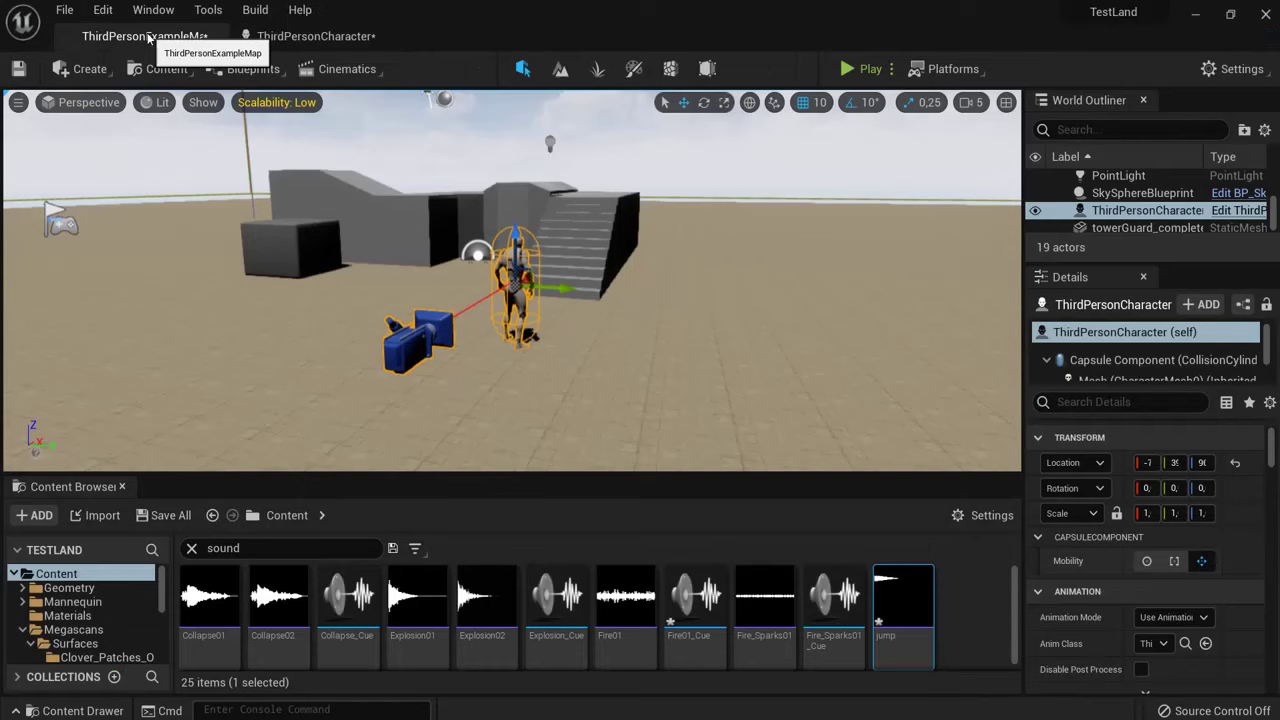
{"action": "left_click", "coordinate": [852, 66]}
{"action": "left_click", "coordinate": [733, 236]}
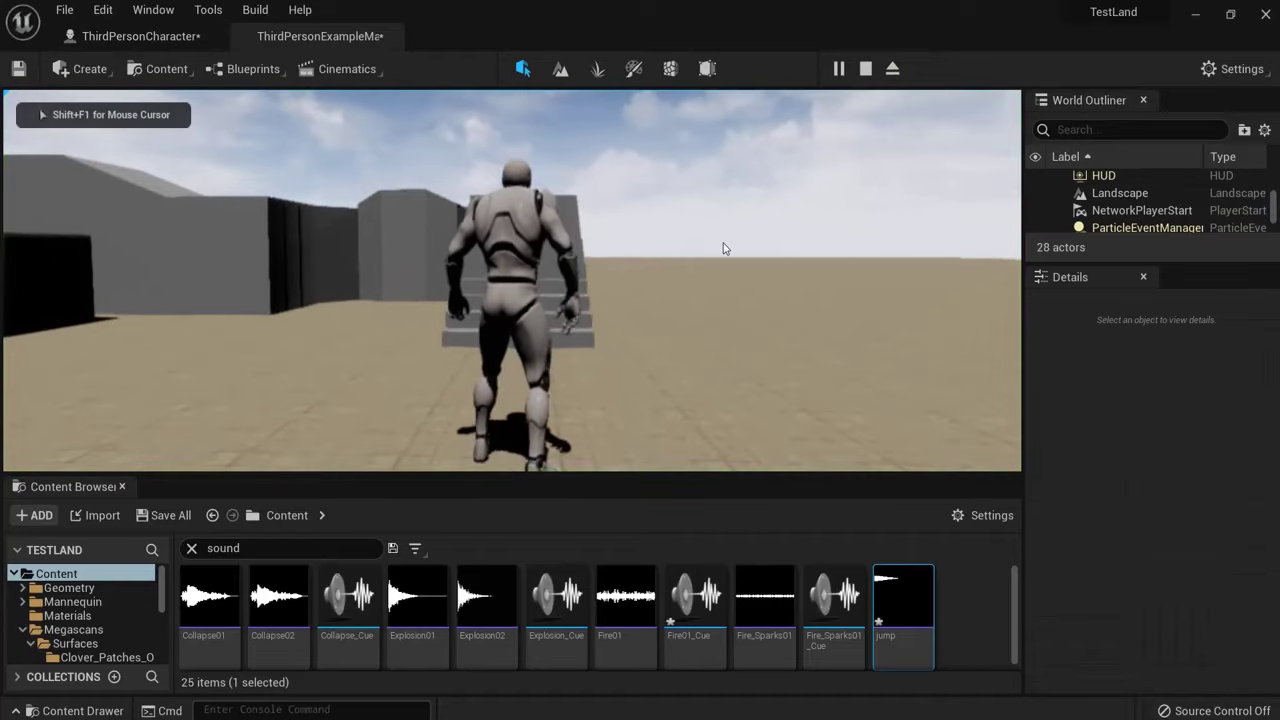
{"action": "key", "text": "w"}
{"action": "key", "text": "g"}
{"action": "key", "text": "g"}
{"action": "key", "text": "g"}
{"action": "key", "text": "g"}
{"action": "key", "text": "g"}
{"action": "key", "text": "g"}
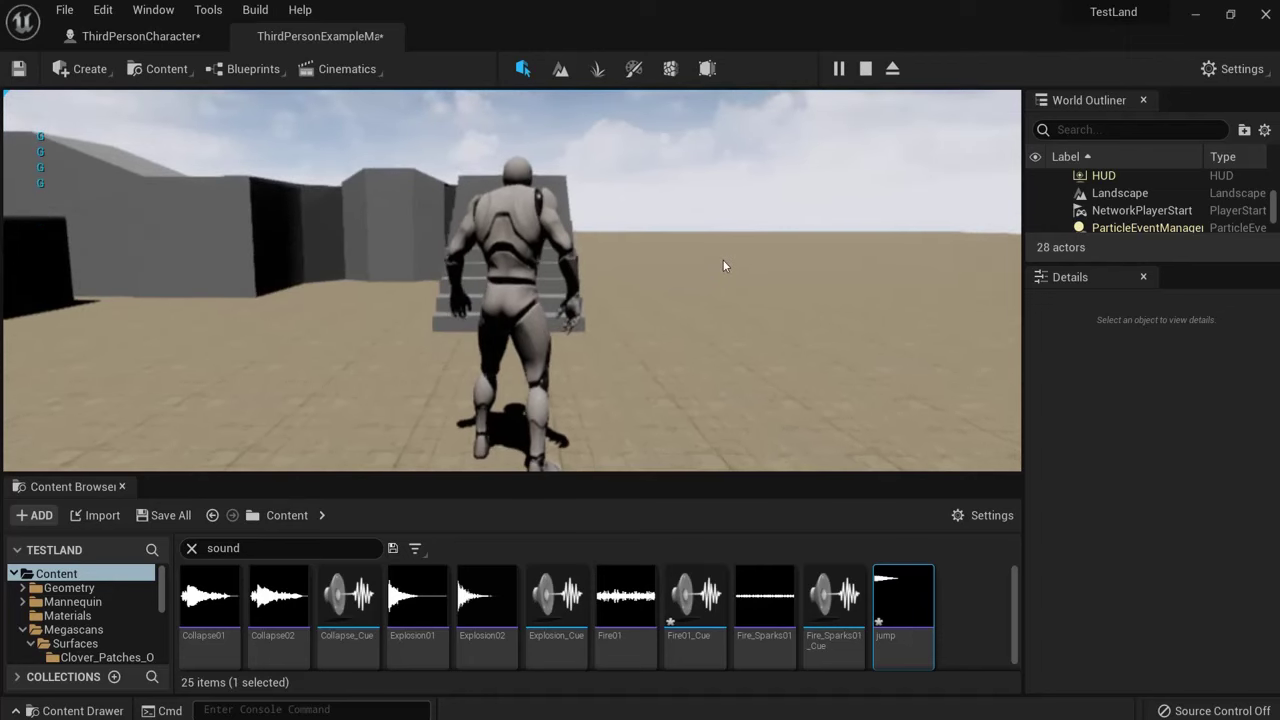
{"action": "key", "text": "Escape"}
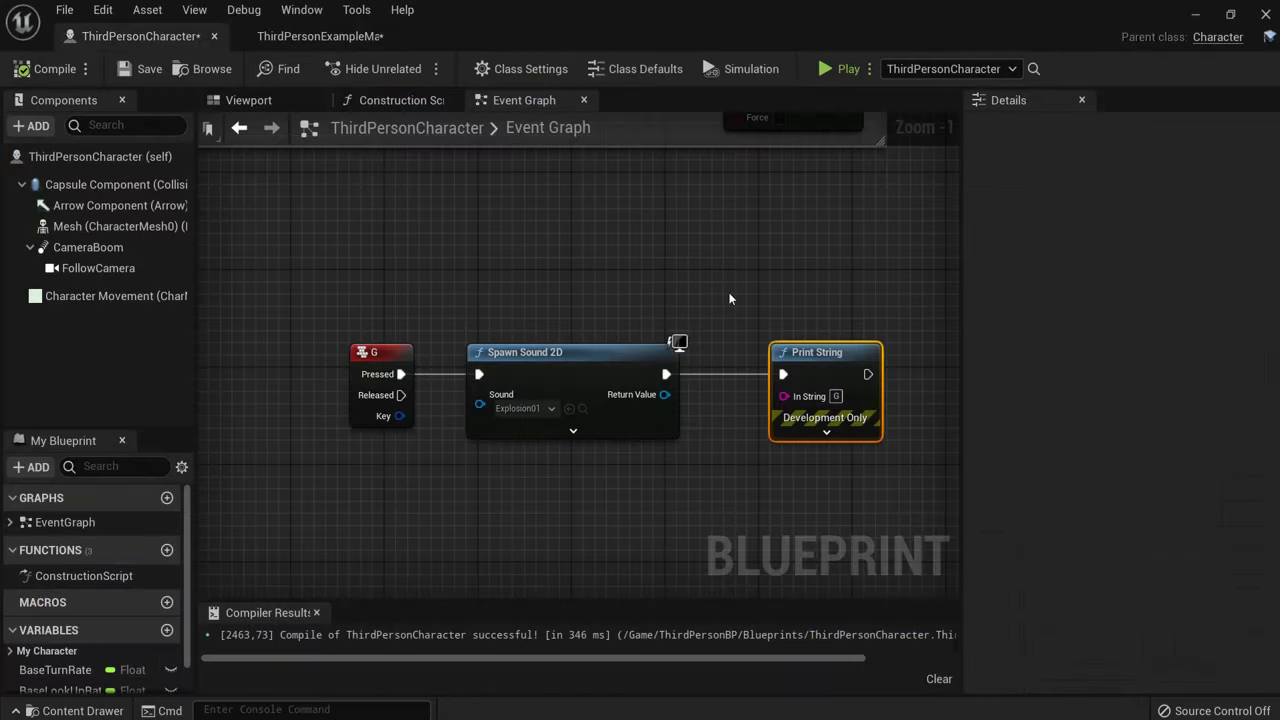
Step: Delete the Print String, G event and Spawn Sound 2D nodes from the event graph
{"action": "left_click_drag", "start_coordinate": [730, 298], "coordinate": [966, 463]}
{"action": "key", "text": "Delete"}
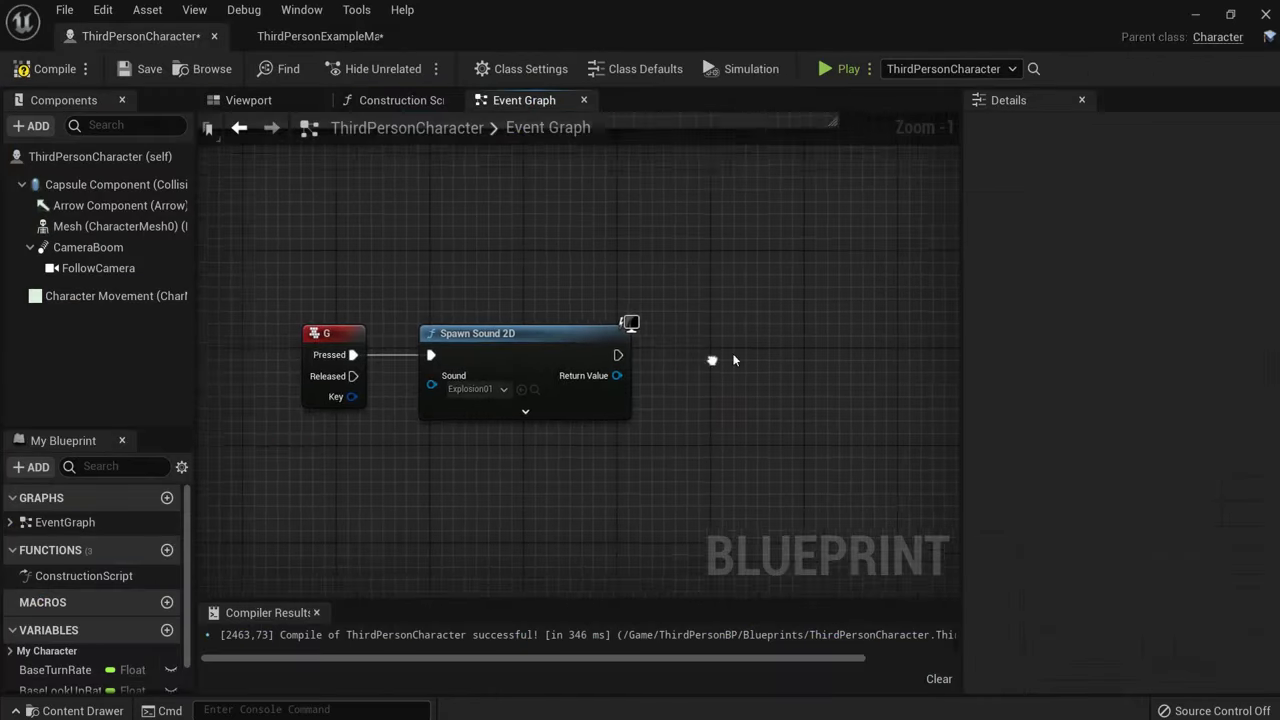
{"action": "left_click_drag", "start_coordinate": [334, 249], "coordinate": [735, 460]}
{"action": "key", "text": "Delete"}
{"action": "right_click_drag", "start_coordinate": [559, 384], "coordinate": [964, 338]}
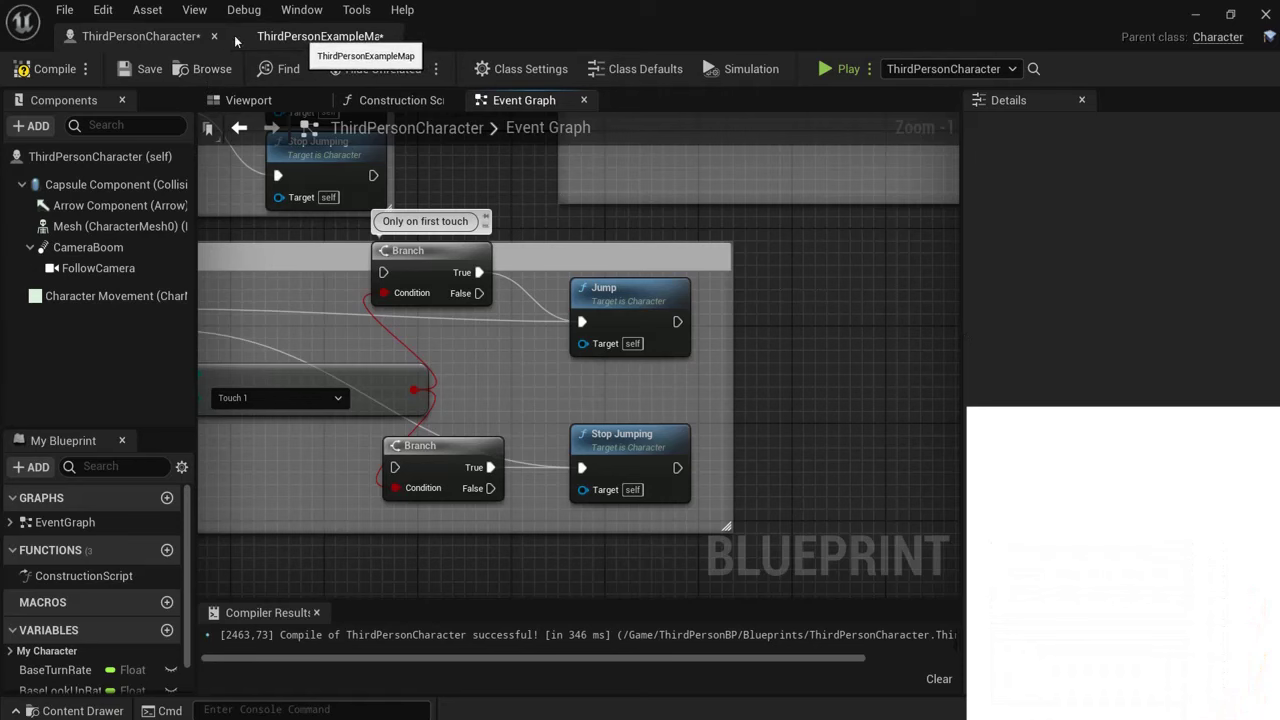
Step: Place the Fire01_Cue sound in the ThirdPersonExampleMap level, on the open ground in front of the cube
{"action": "left_click", "coordinate": [273, 41]}
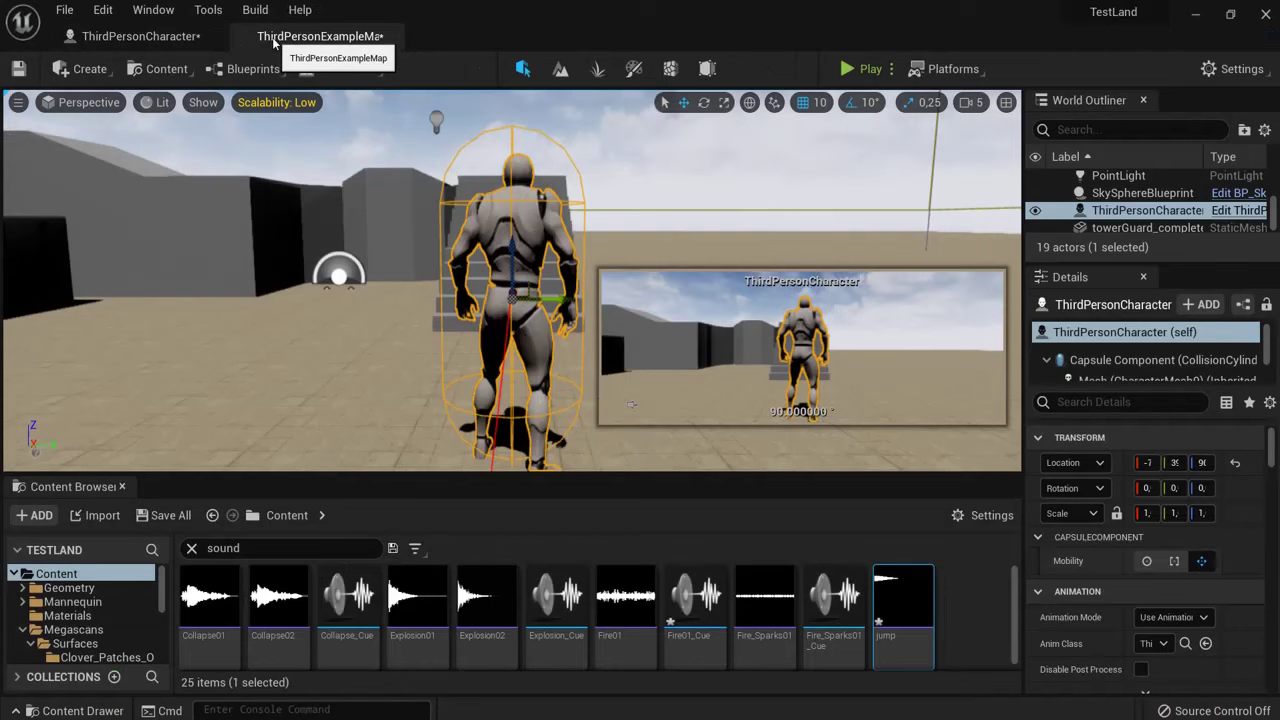
{"action": "scroll", "coordinate": [345, 334], "scroll_direction": "down", "scroll_amount": 8}
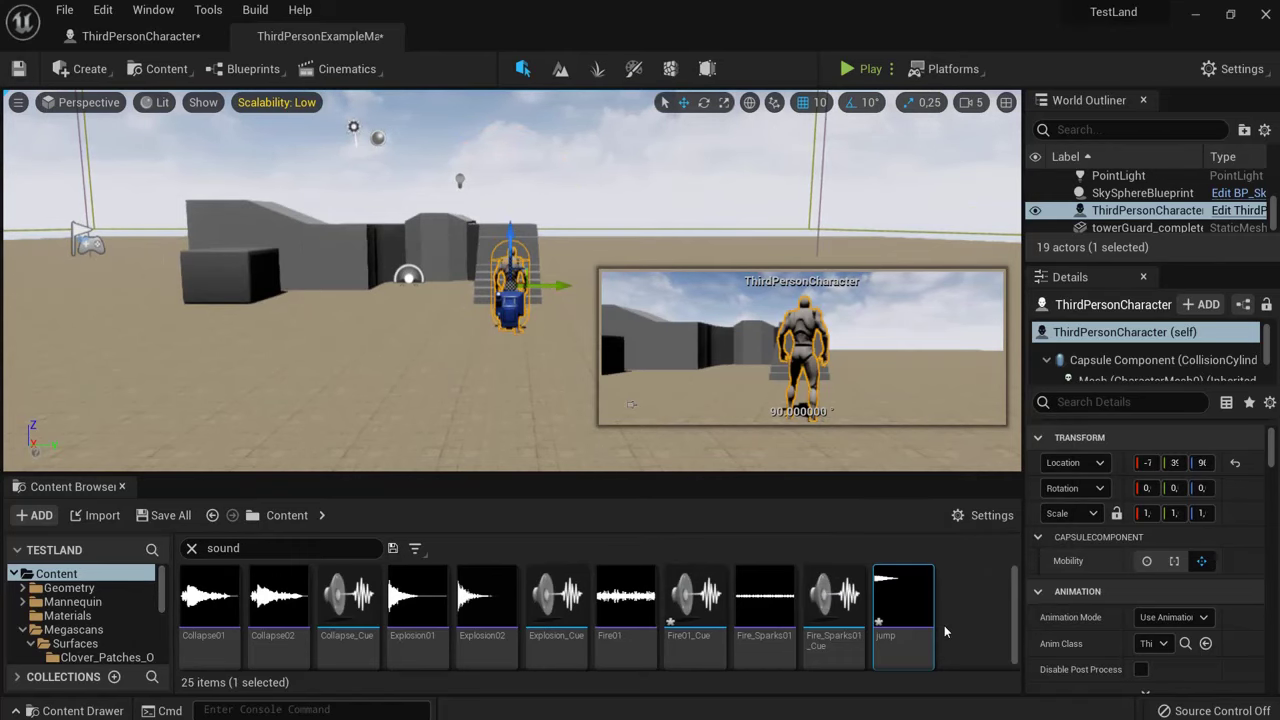
{"action": "right_click_drag", "start_coordinate": [462, 299], "coordinate": [461, 366]}
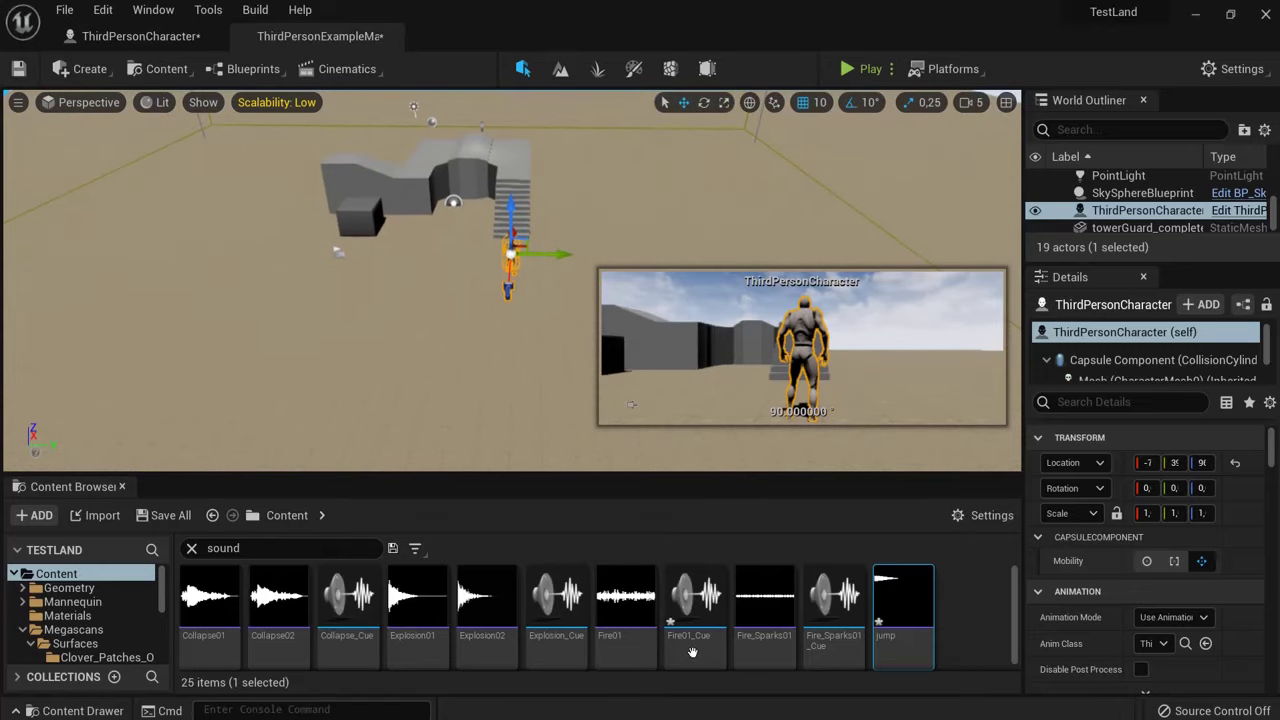
{"action": "left_click", "coordinate": [625, 597]}
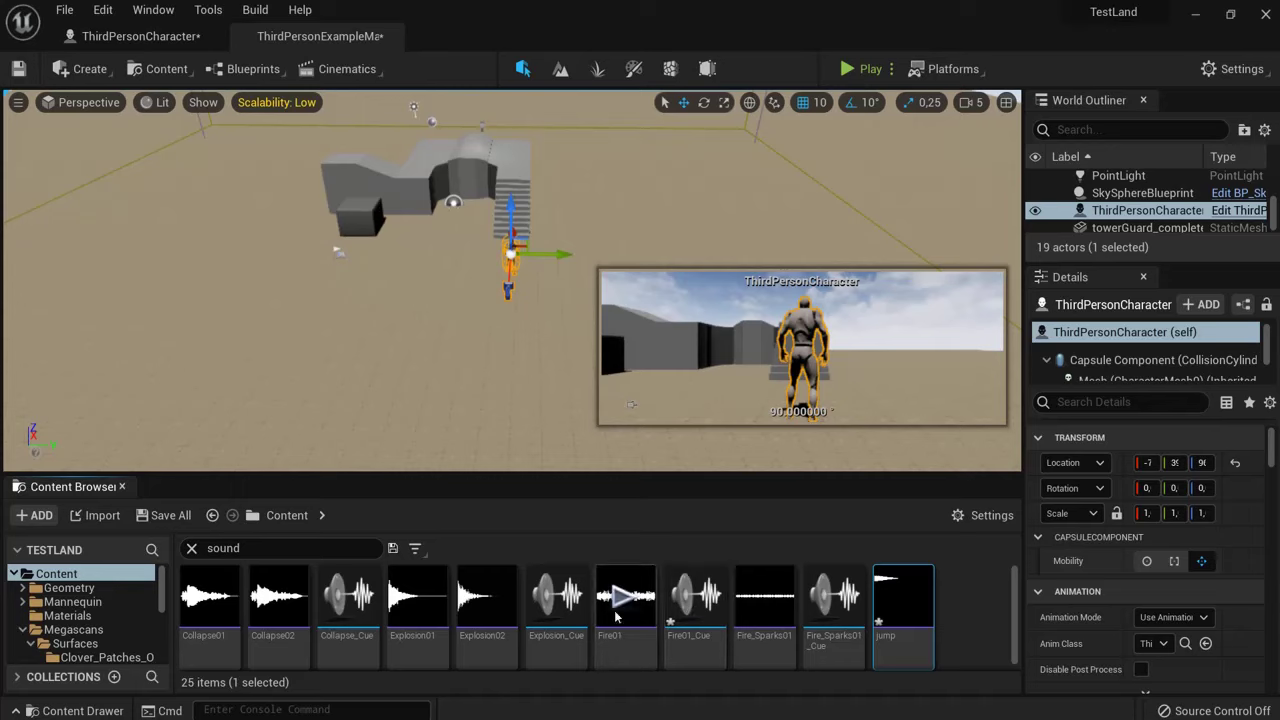
{"action": "left_click_drag", "start_coordinate": [679, 617], "coordinate": [357, 362]}
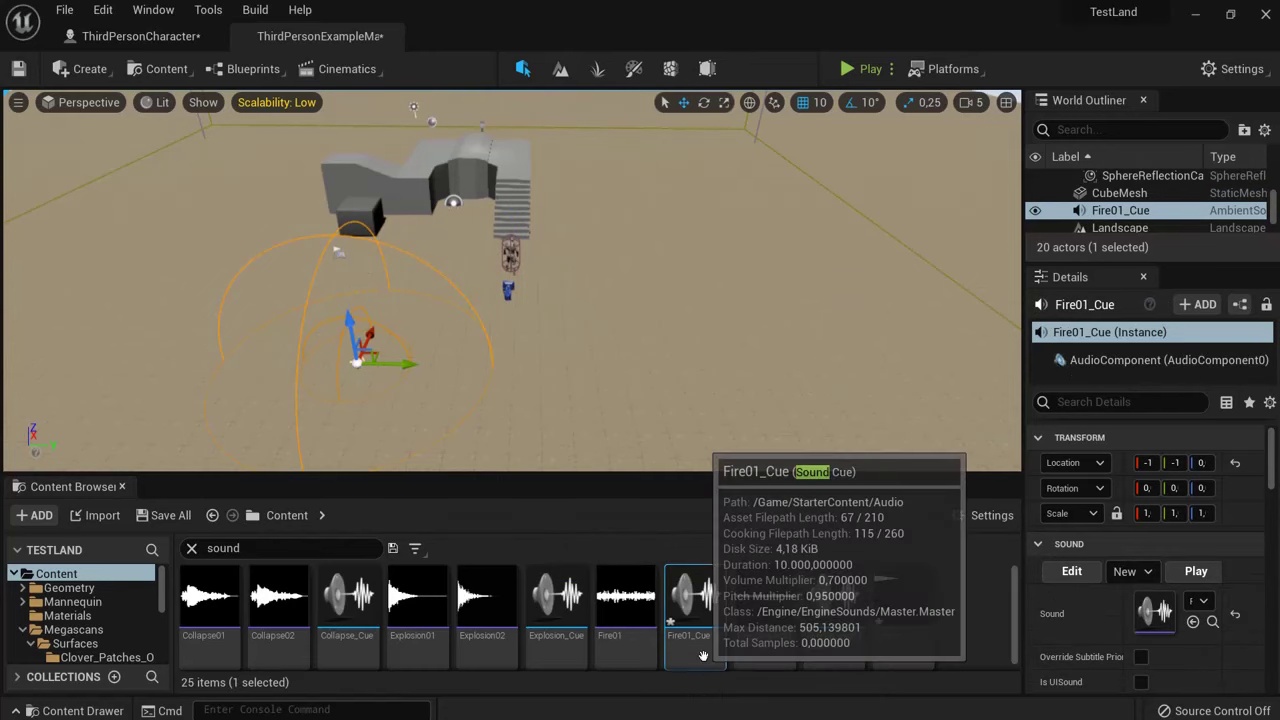
Step: Open the Fire01_Cue sound cue and check the Looping setting of its Fire01 wave player node
{"action": "double_click", "coordinate": [695, 600]}
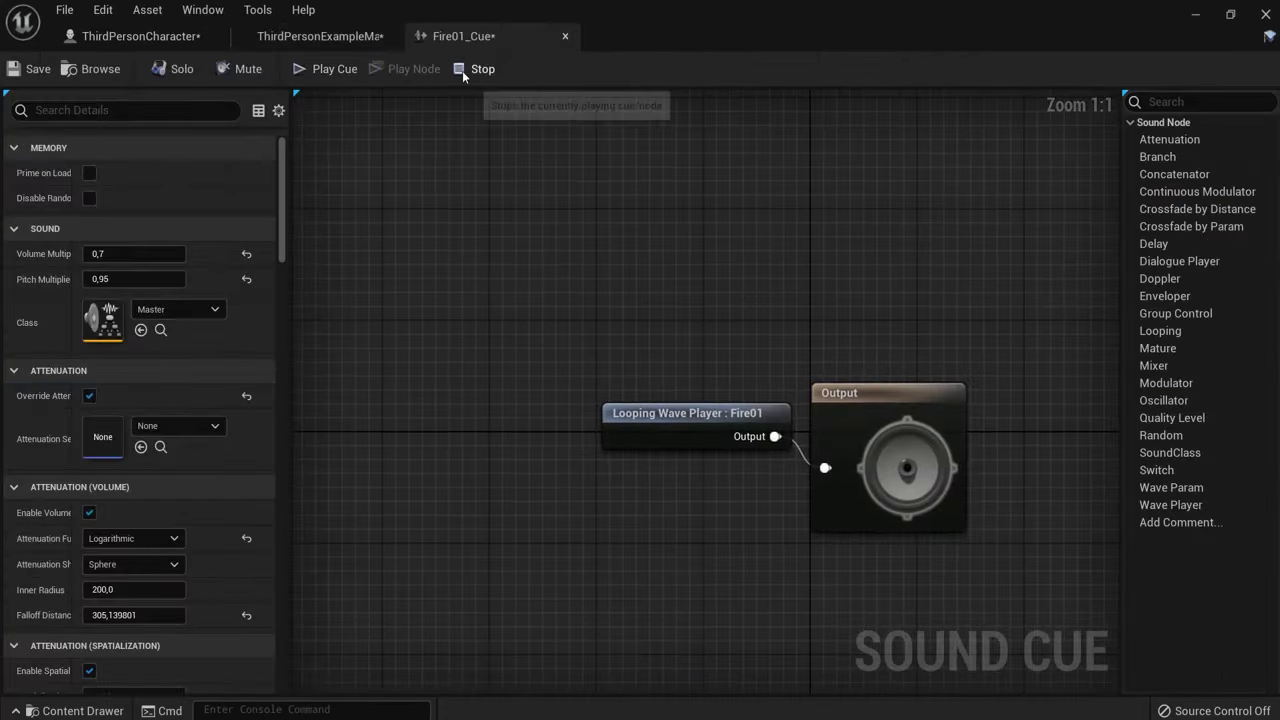
{"action": "left_click", "coordinate": [652, 414]}
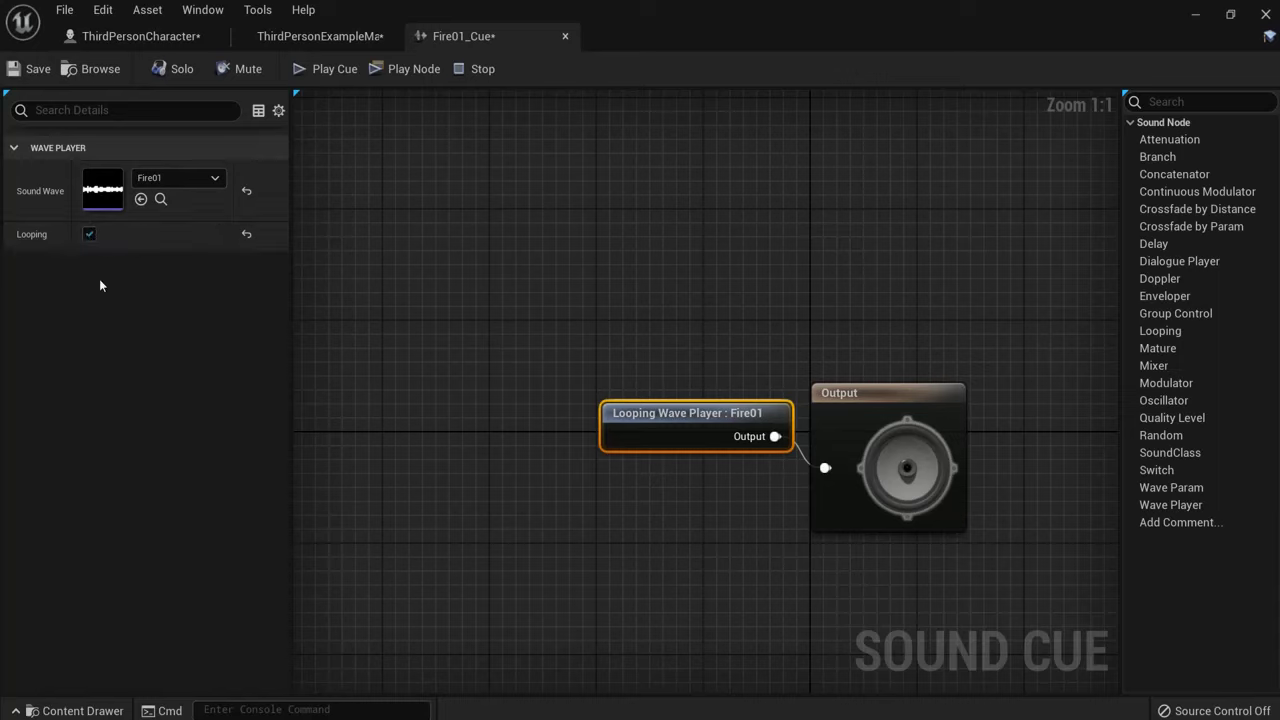
{"action": "left_click", "coordinate": [503, 315]}
Step: Increase Fire01_Cue's attenuation inner radius to about 417, checking the size of its sphere in the level
{"action": "scroll", "coordinate": [123, 472], "scroll_direction": "down", "scroll_amount": 2}
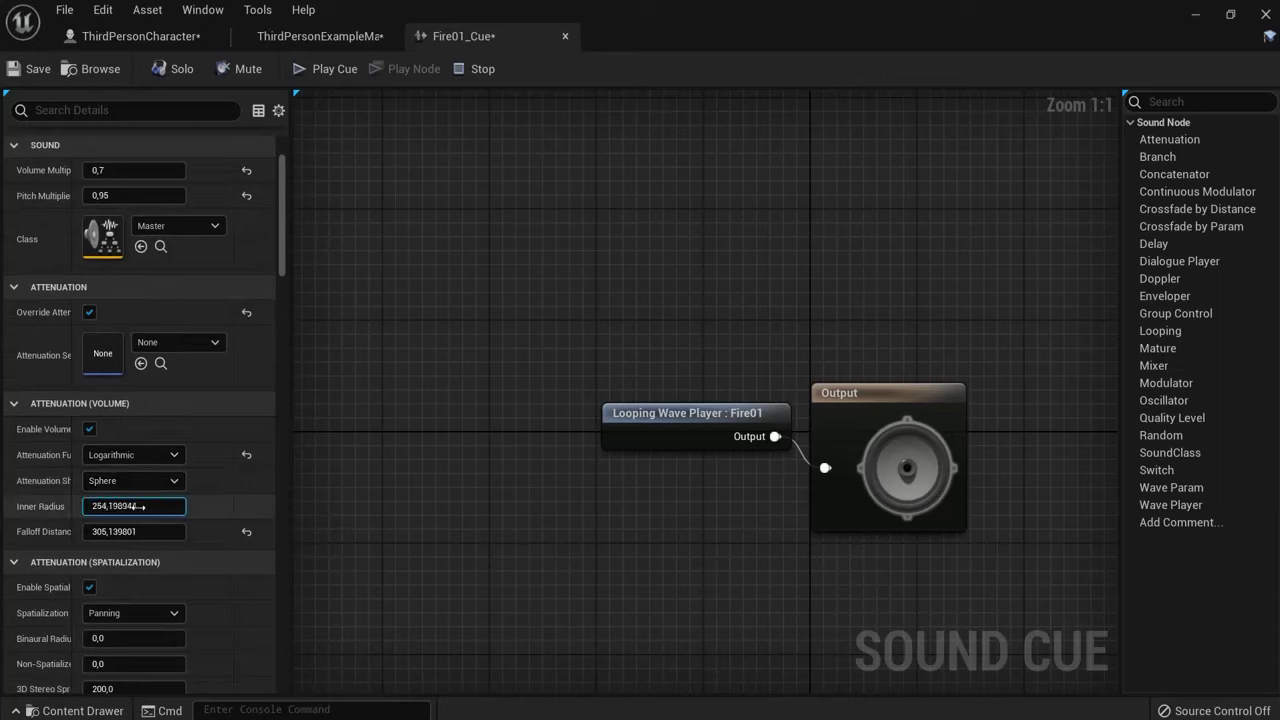
{"action": "left_click", "coordinate": [152, 36]}
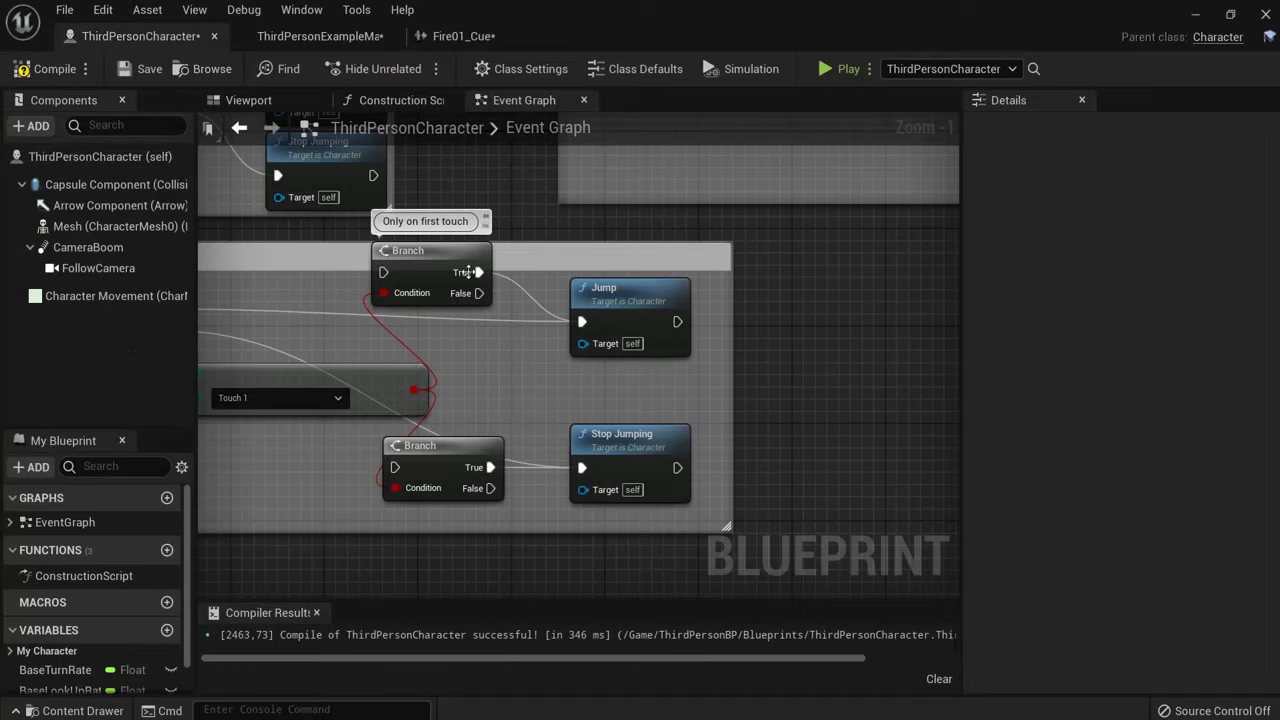
{"action": "left_click", "coordinate": [320, 36]}
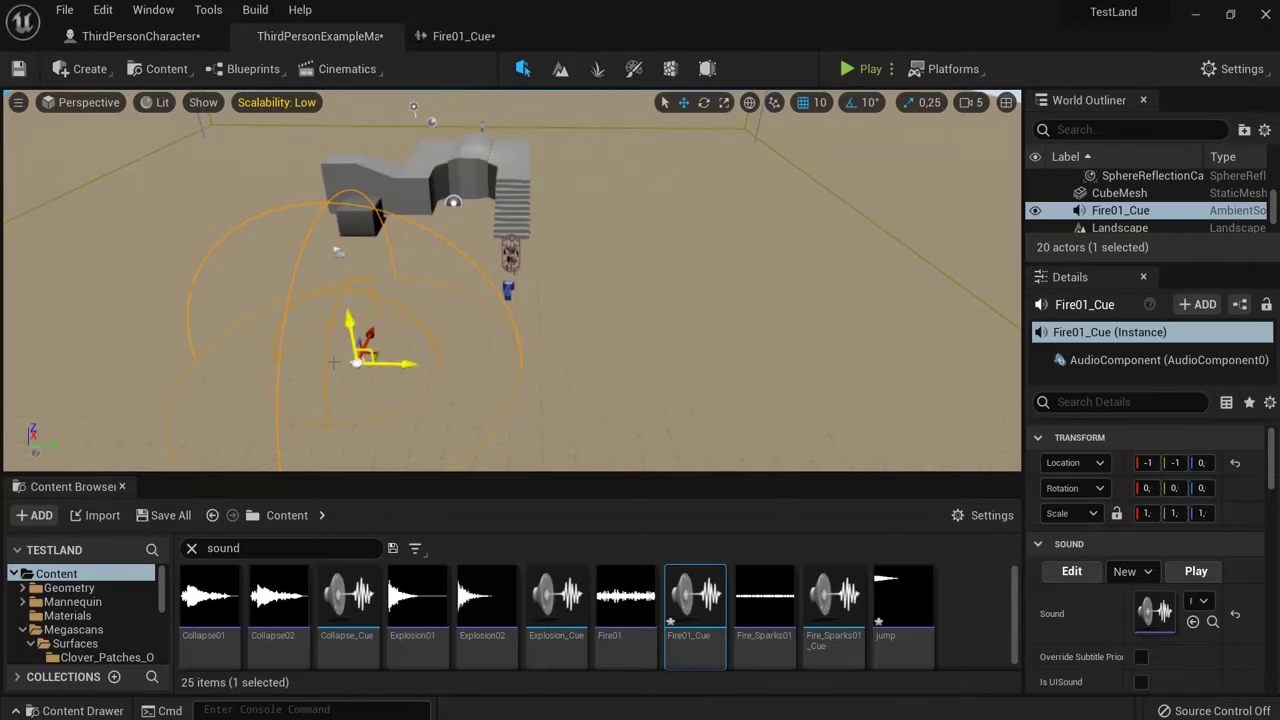
{"action": "left_click", "coordinate": [445, 37]}
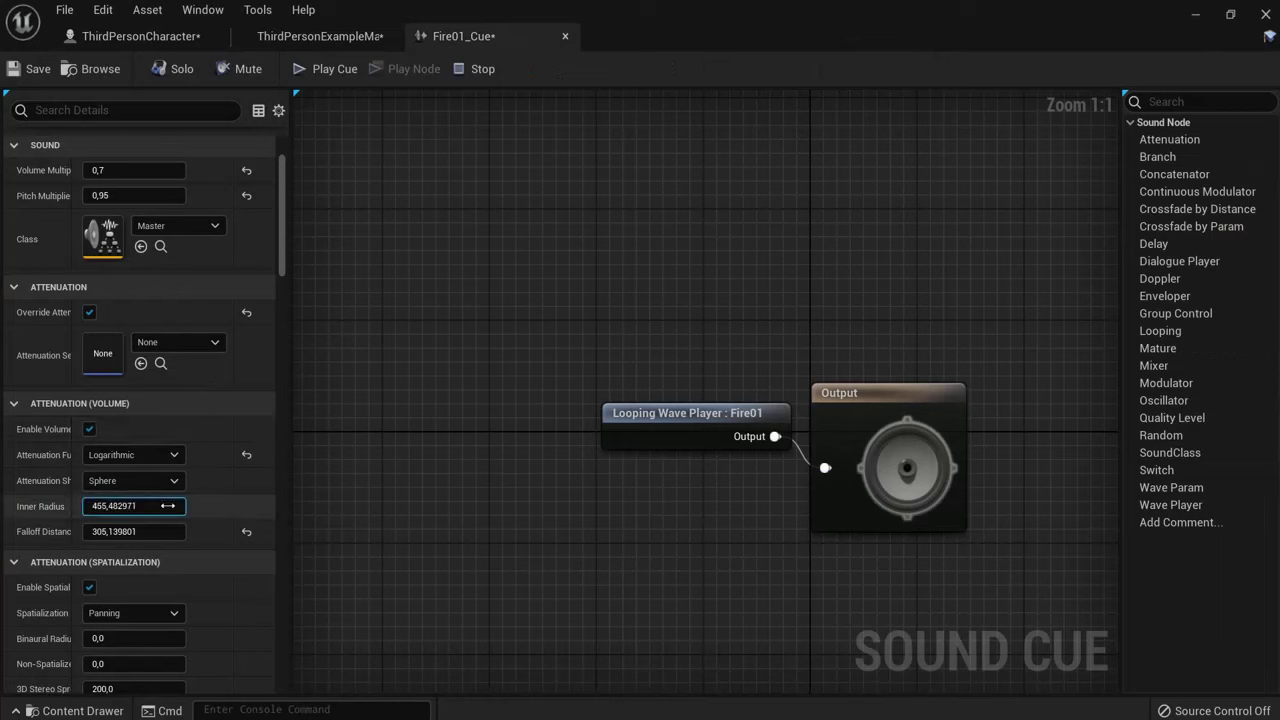
{"action": "left_click", "coordinate": [300, 37]}
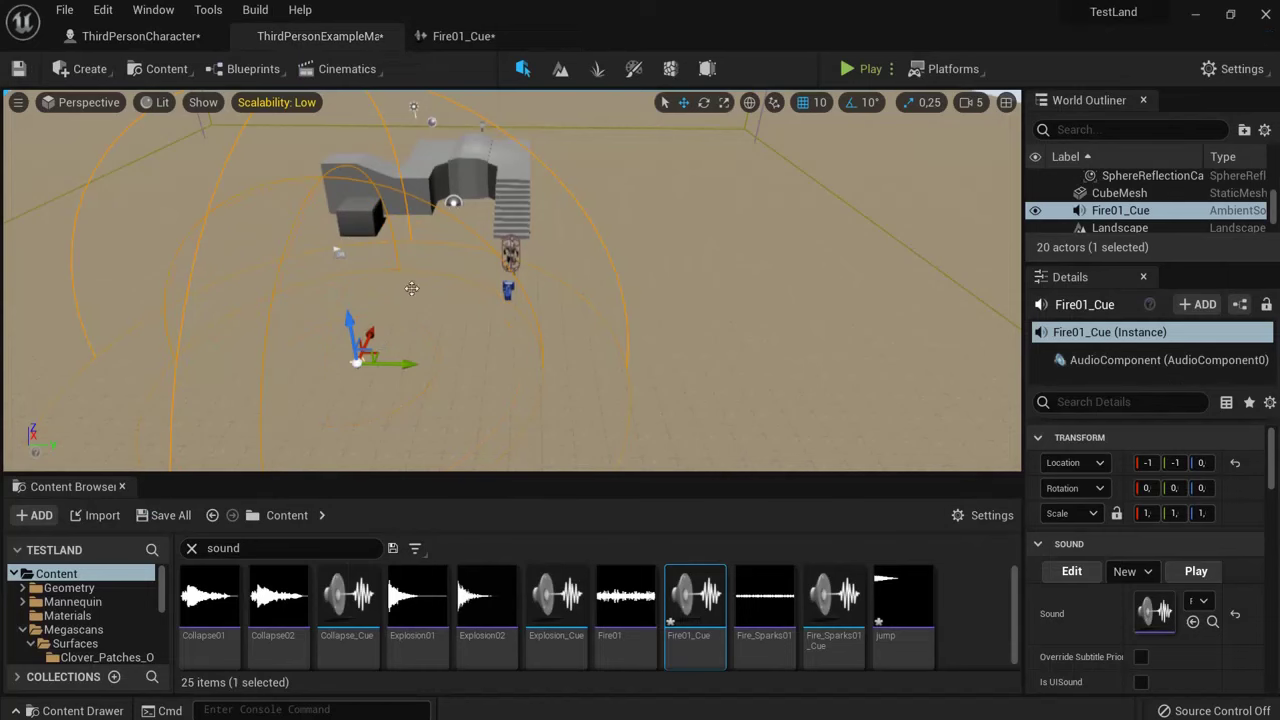
{"action": "left_click", "coordinate": [463, 36]}
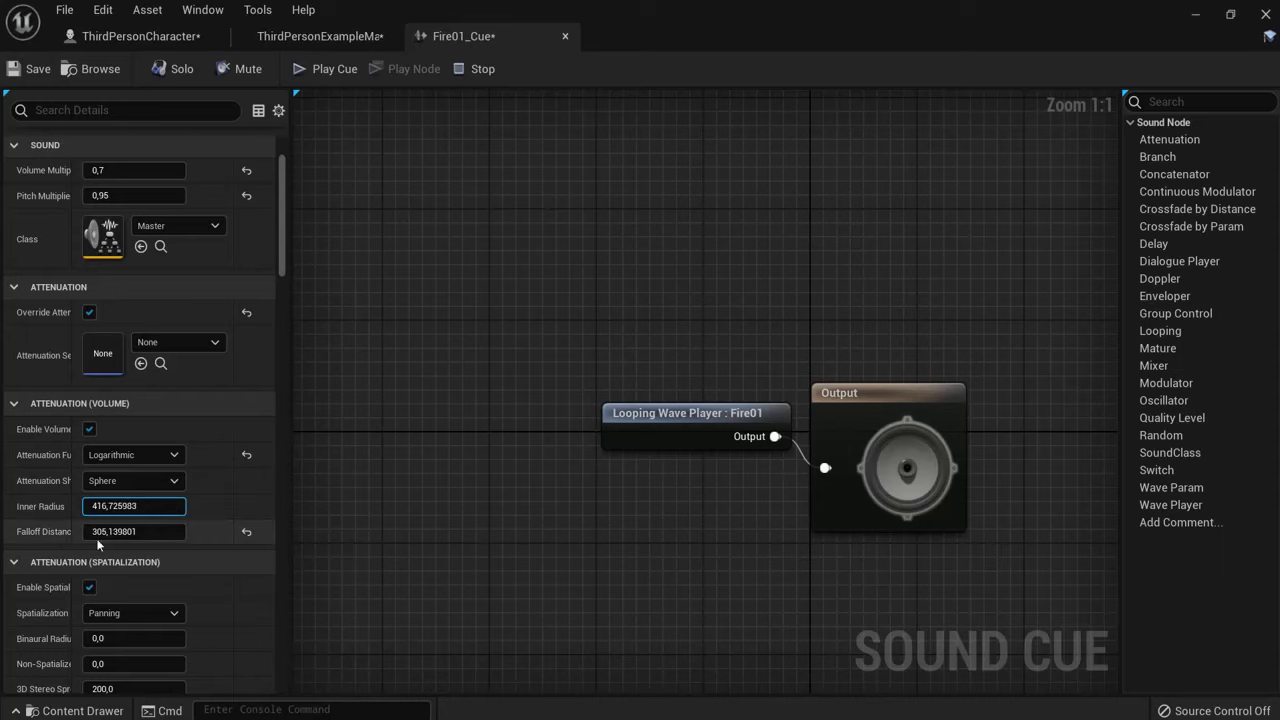
Step: Increase Fire01_Cue's attenuation falloff distance, comparing the resulting outer sphere in the level
{"action": "left_click_drag", "start_coordinate": [112, 536], "coordinate": [133, 537]}
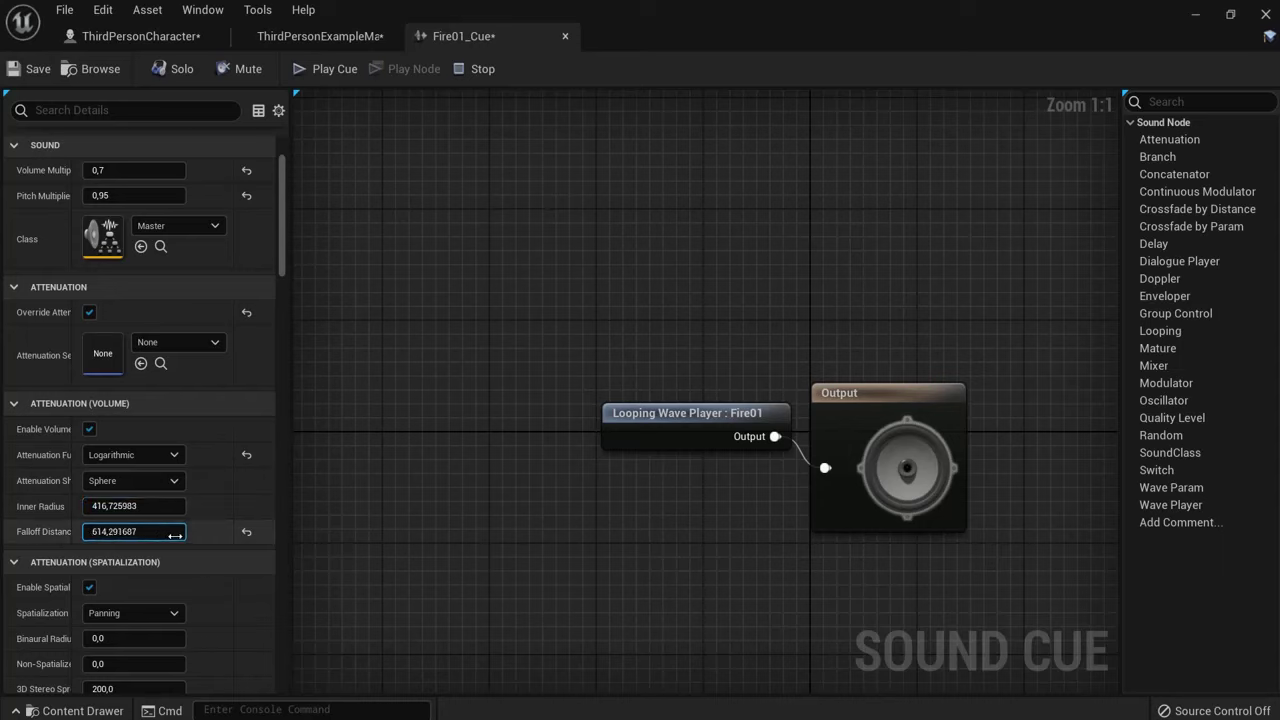
{"action": "left_click", "coordinate": [320, 38]}
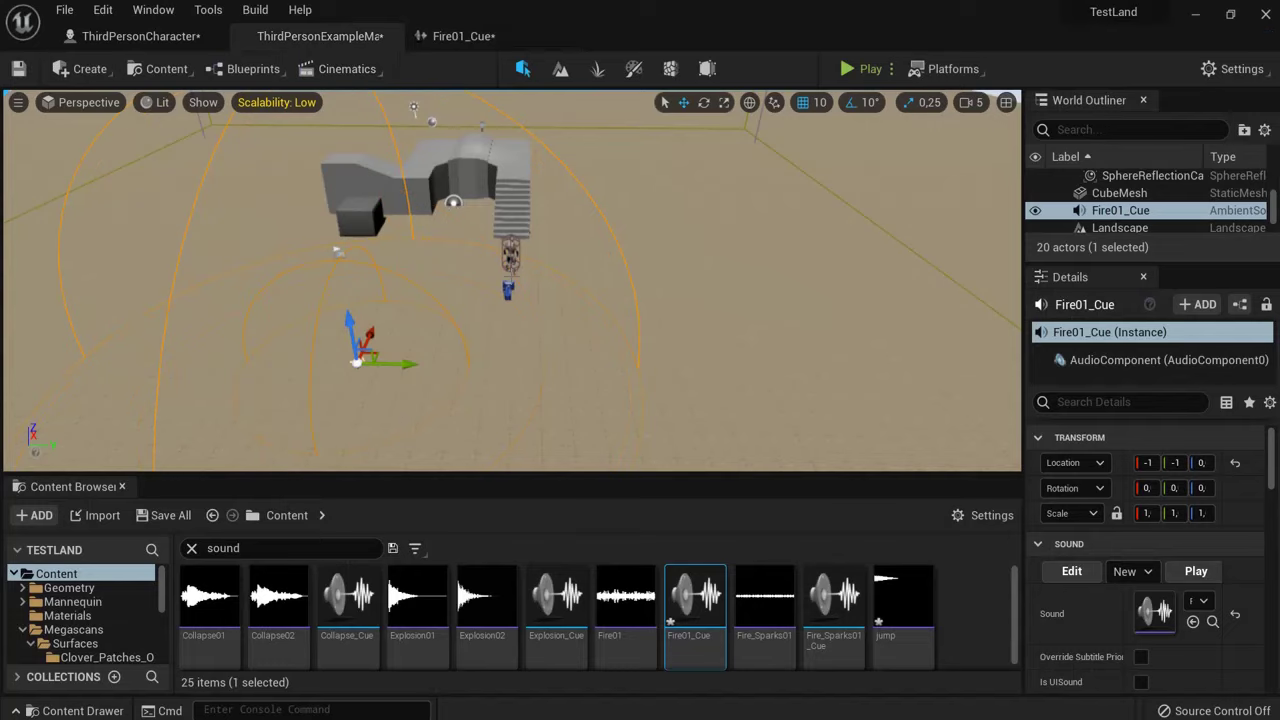
{"action": "left_click", "coordinate": [433, 40]}
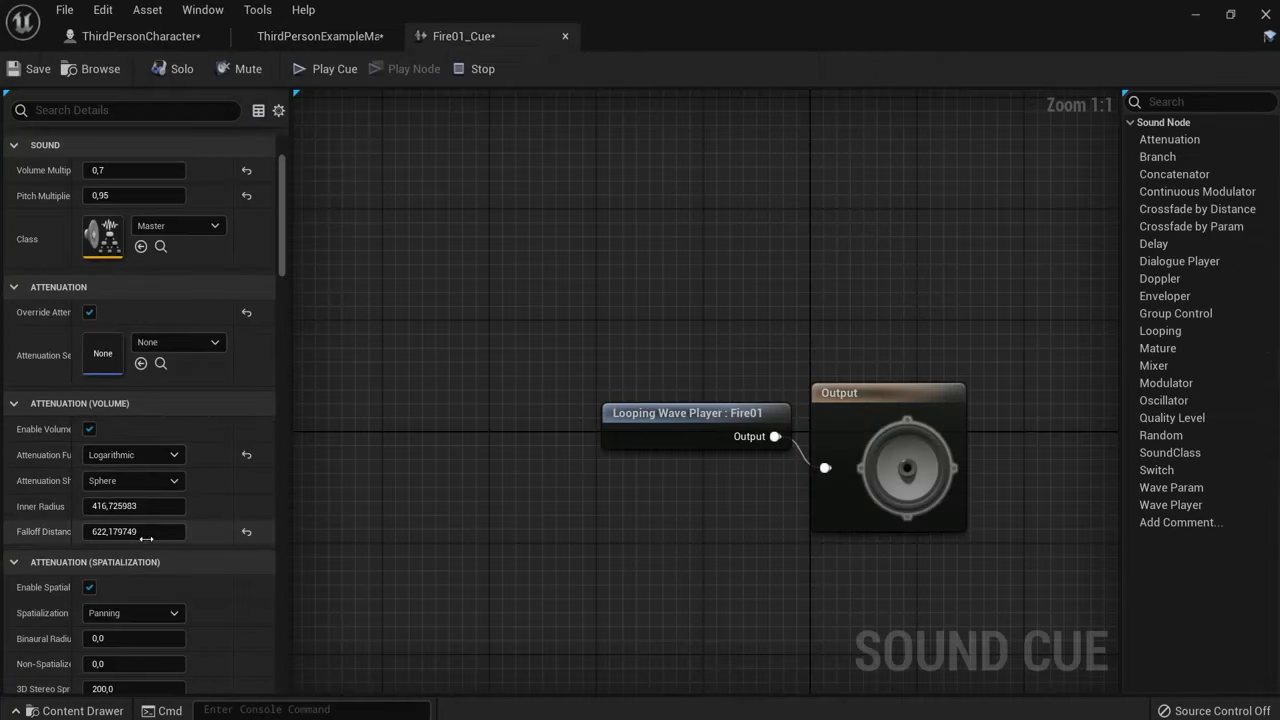
{"action": "left_click", "coordinate": [320, 36]}
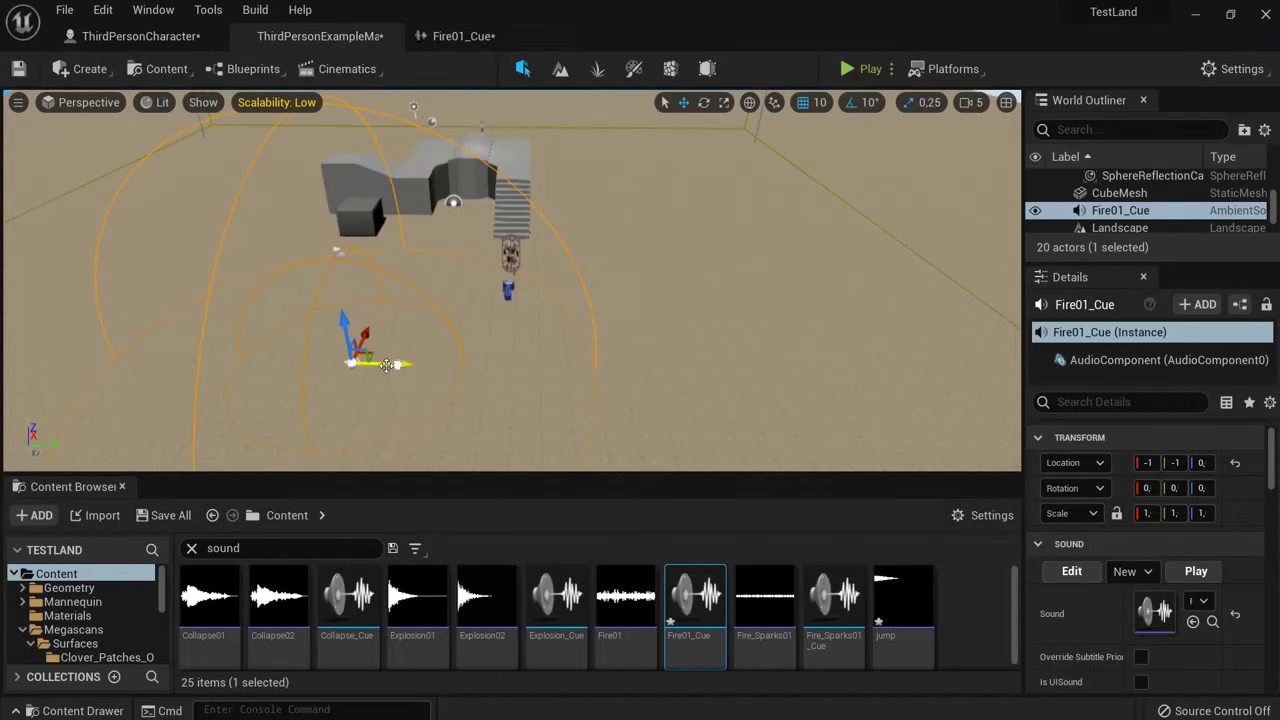
Step: Move the Fire01_Cue sound along its Y axis until it lines up with the character and the stairs
{"action": "left_click_drag", "start_coordinate": [374, 366], "coordinate": [544, 373]}
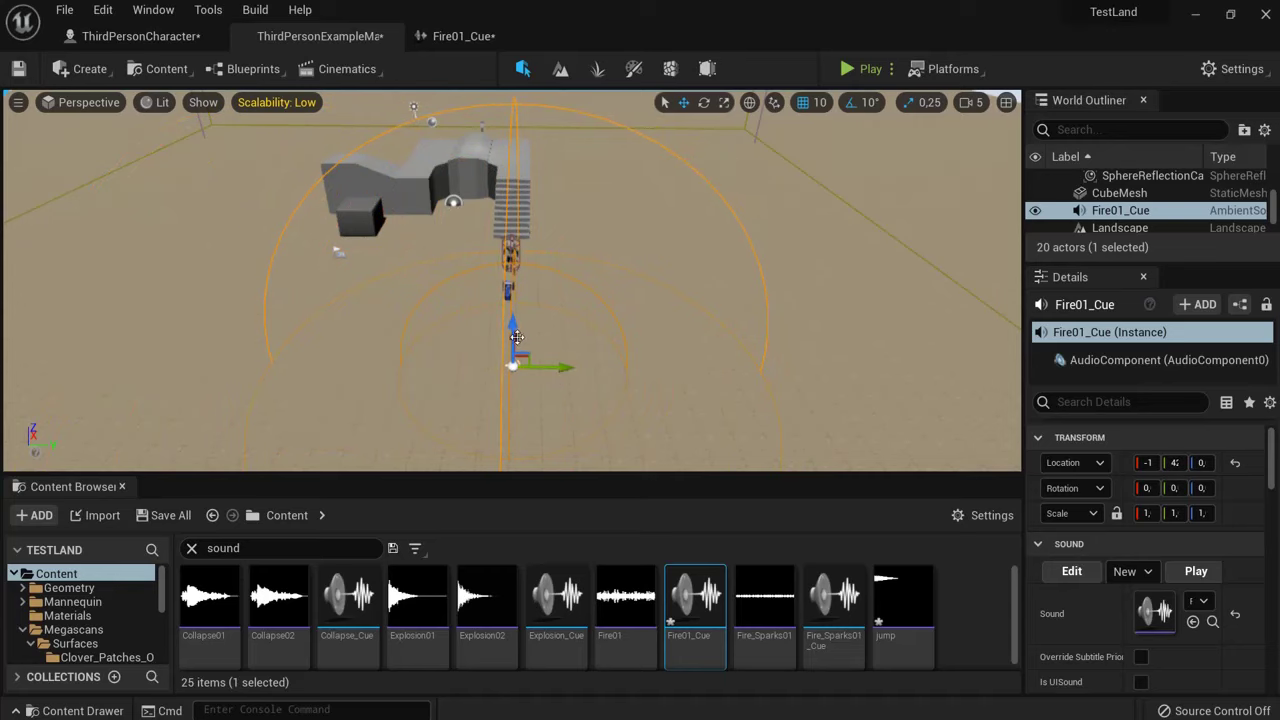
{"action": "right_click_drag", "start_coordinate": [718, 420], "coordinate": [796, 398]}
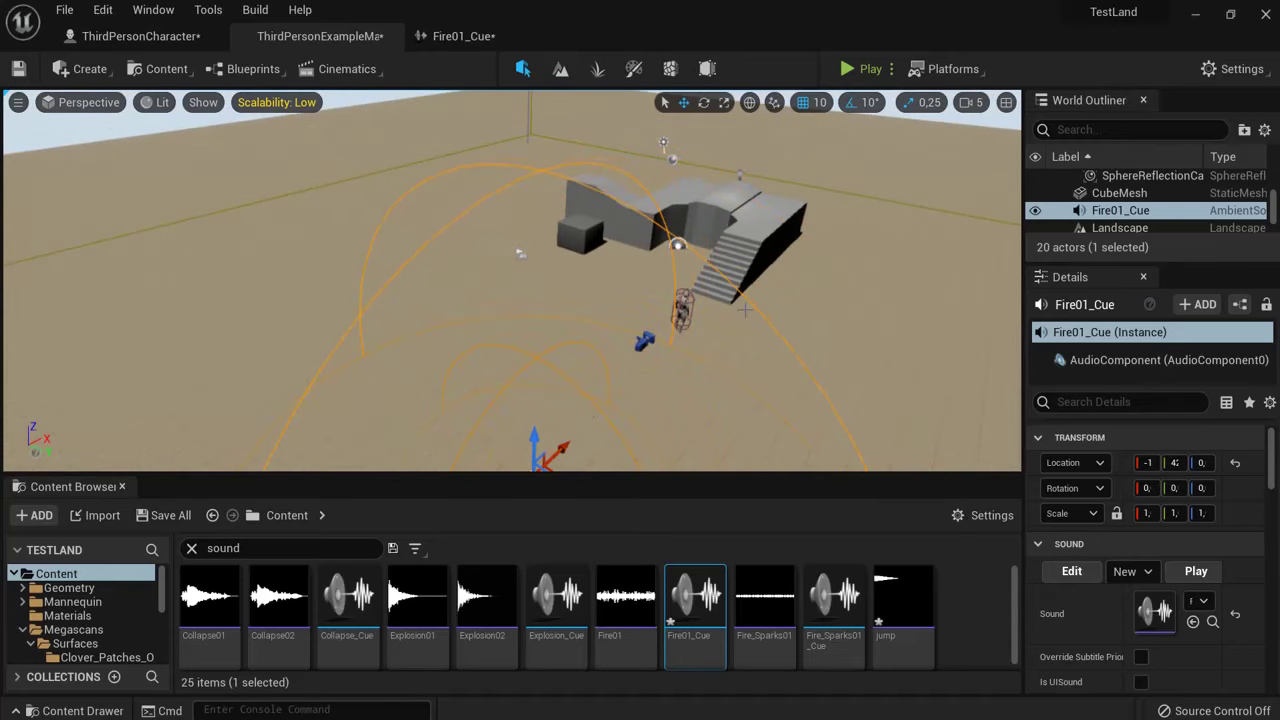
{"action": "scroll", "coordinate": [745, 310], "scroll_direction": "down", "scroll_amount": 4}
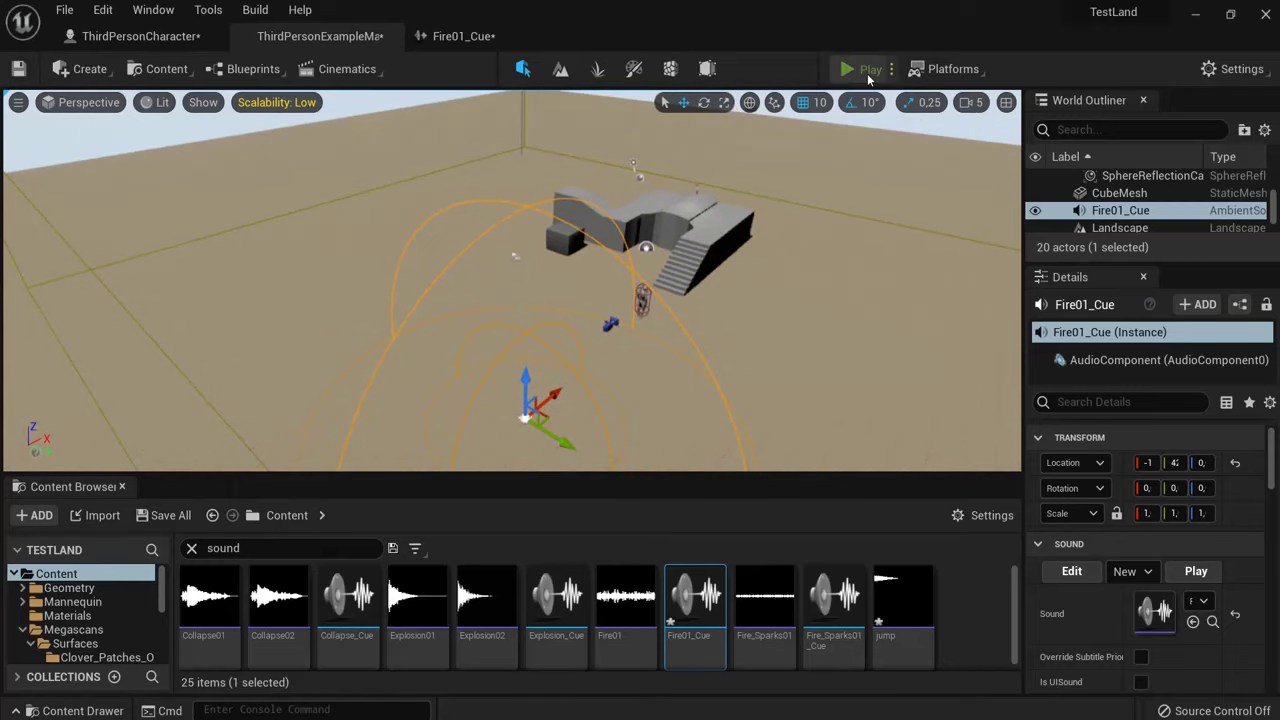
Step: Play the level, run the character around the fire sound's area to test its attenuation, and stop playing
{"action": "left_click", "coordinate": [866, 70]}
{"action": "key", "text": "d"}
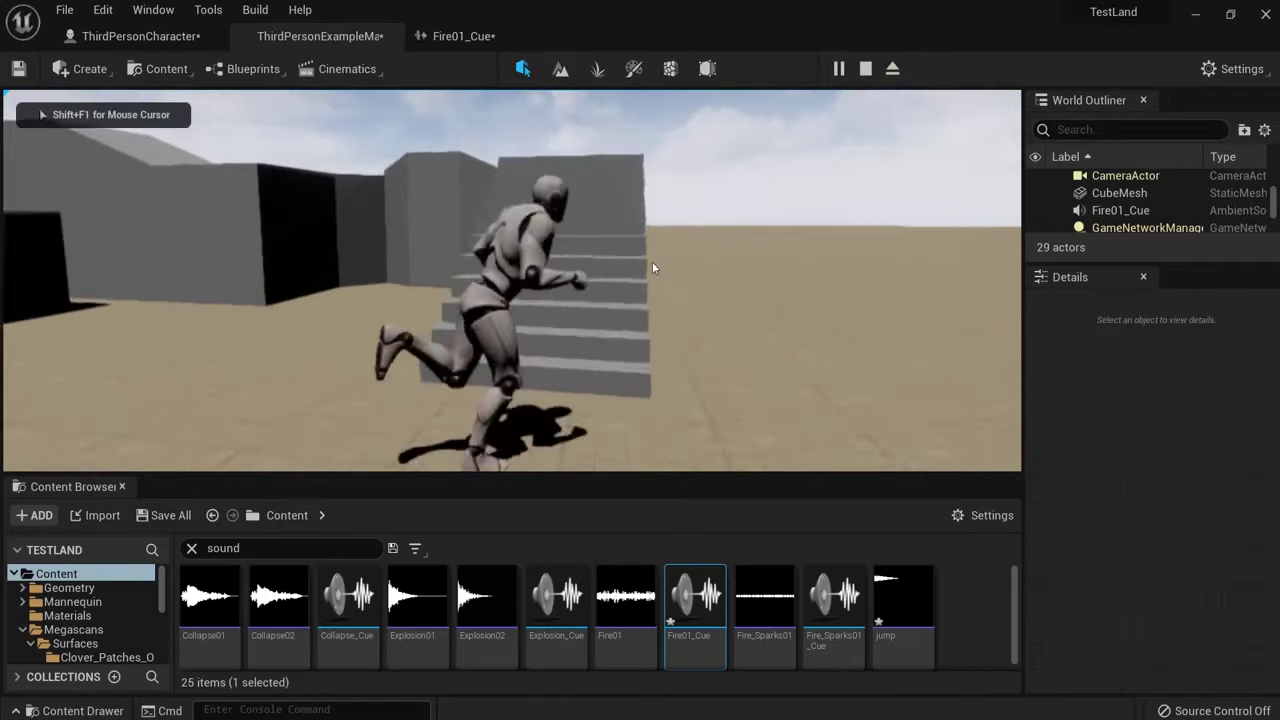
{"action": "key", "text": "w"}
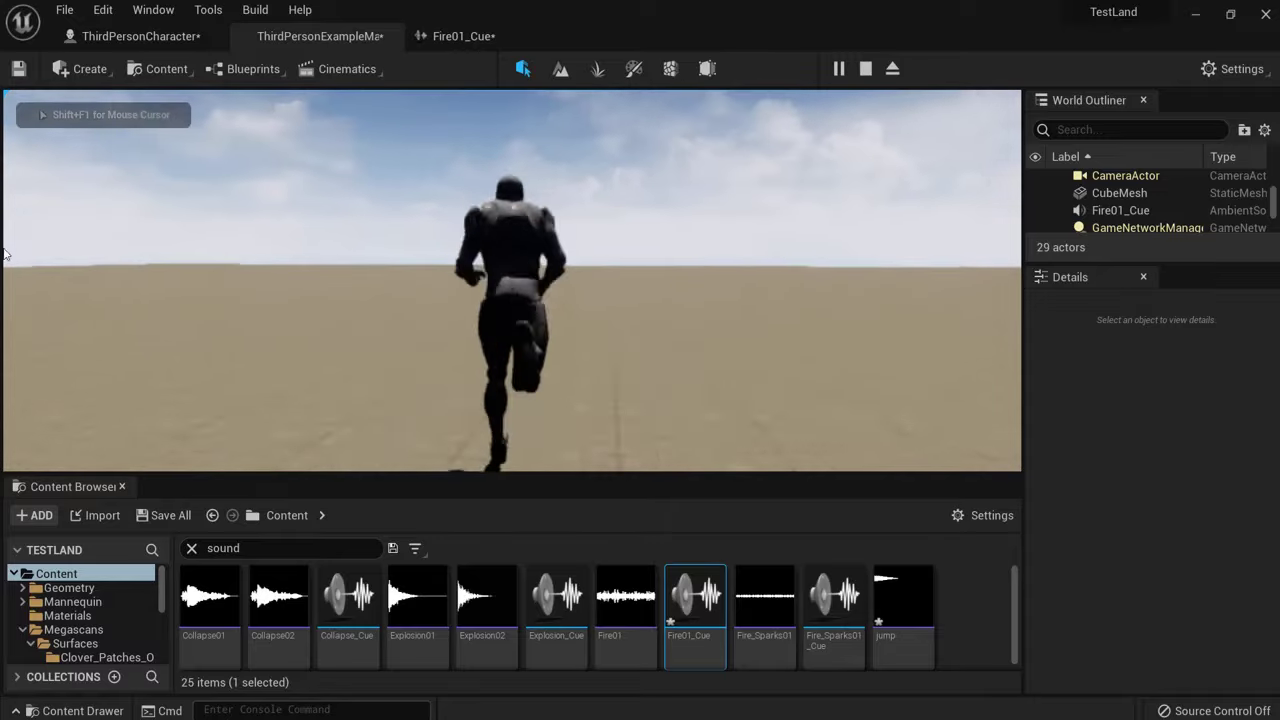
{"action": "key", "text": "w"}
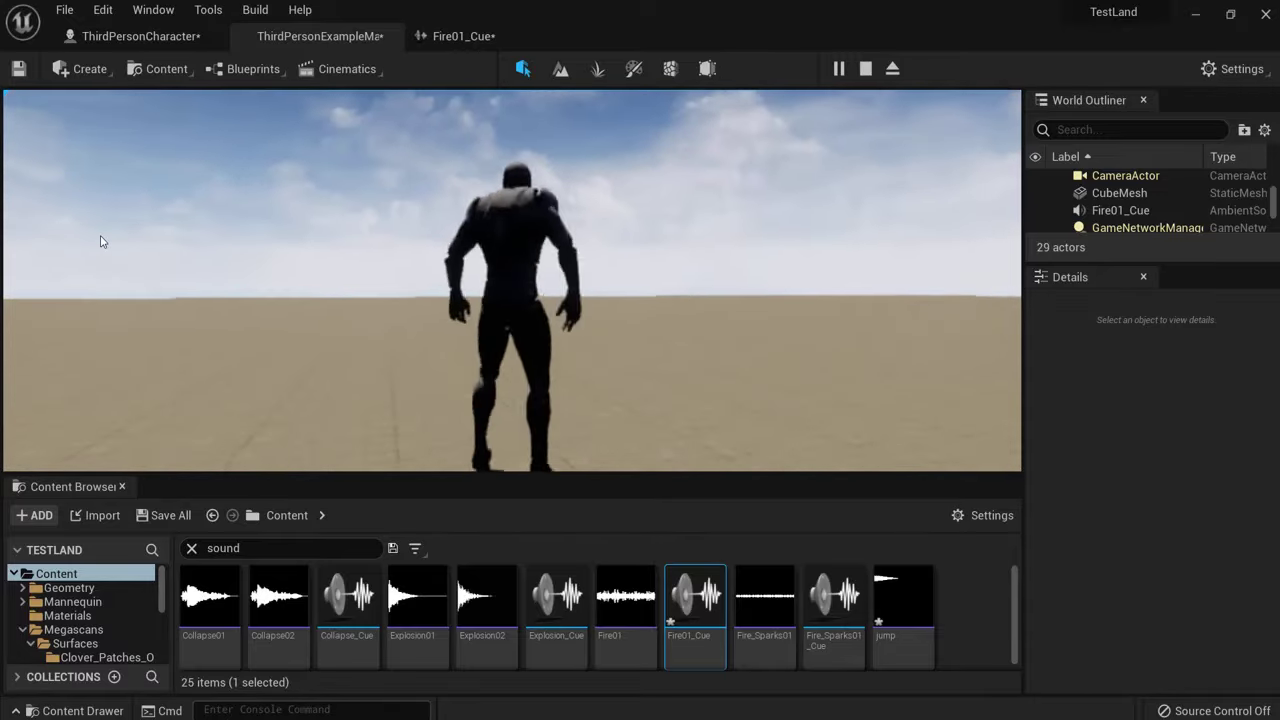
{"action": "key", "text": "w"}
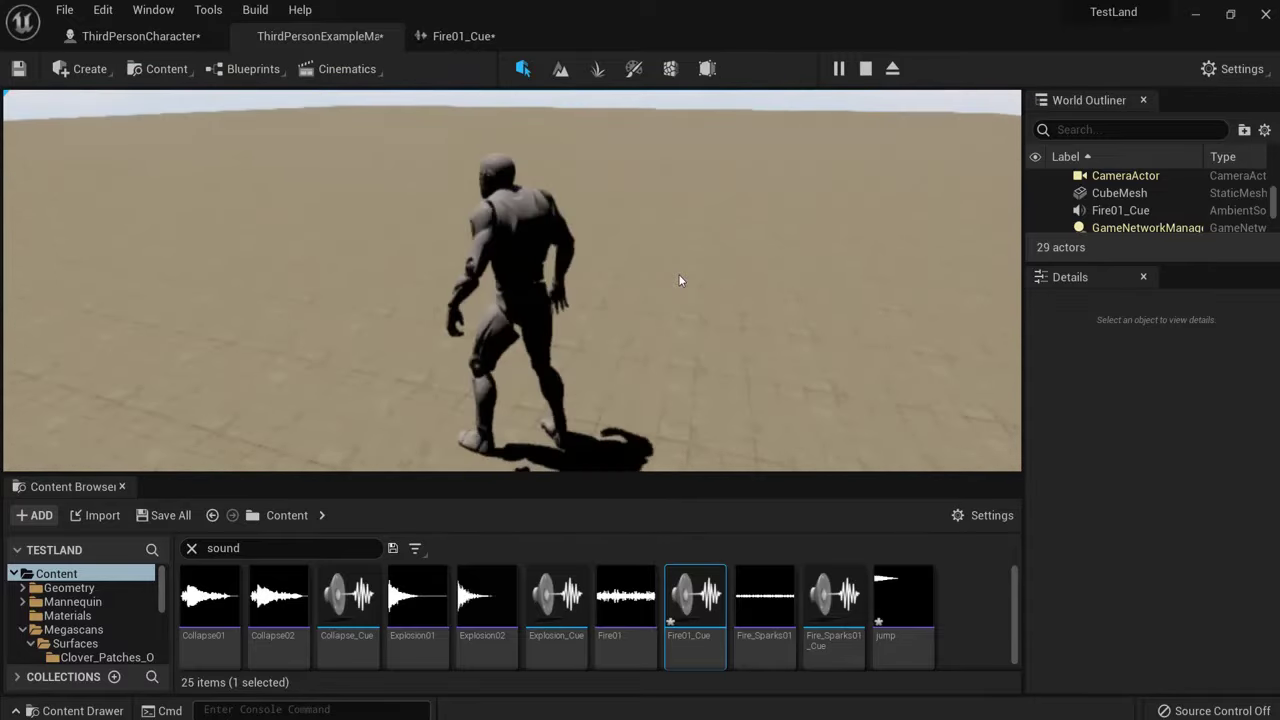
{"action": "key", "text": "w"}
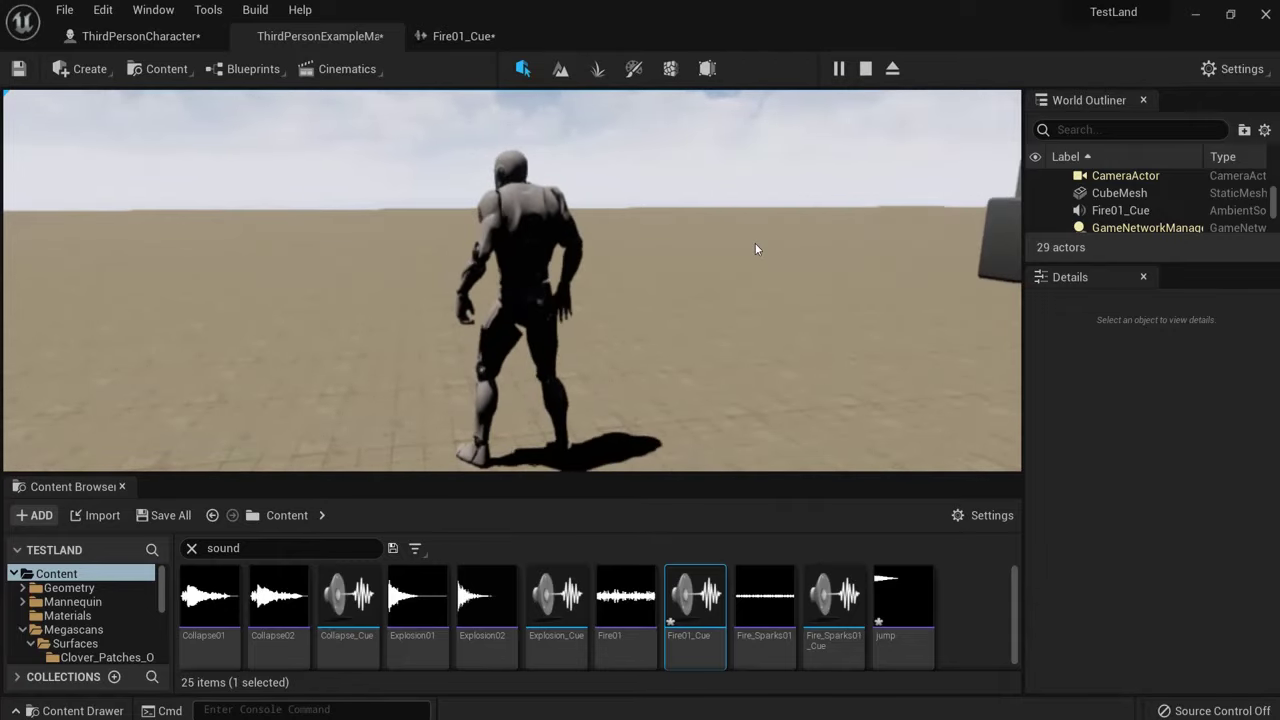
{"action": "key", "text": "w"}
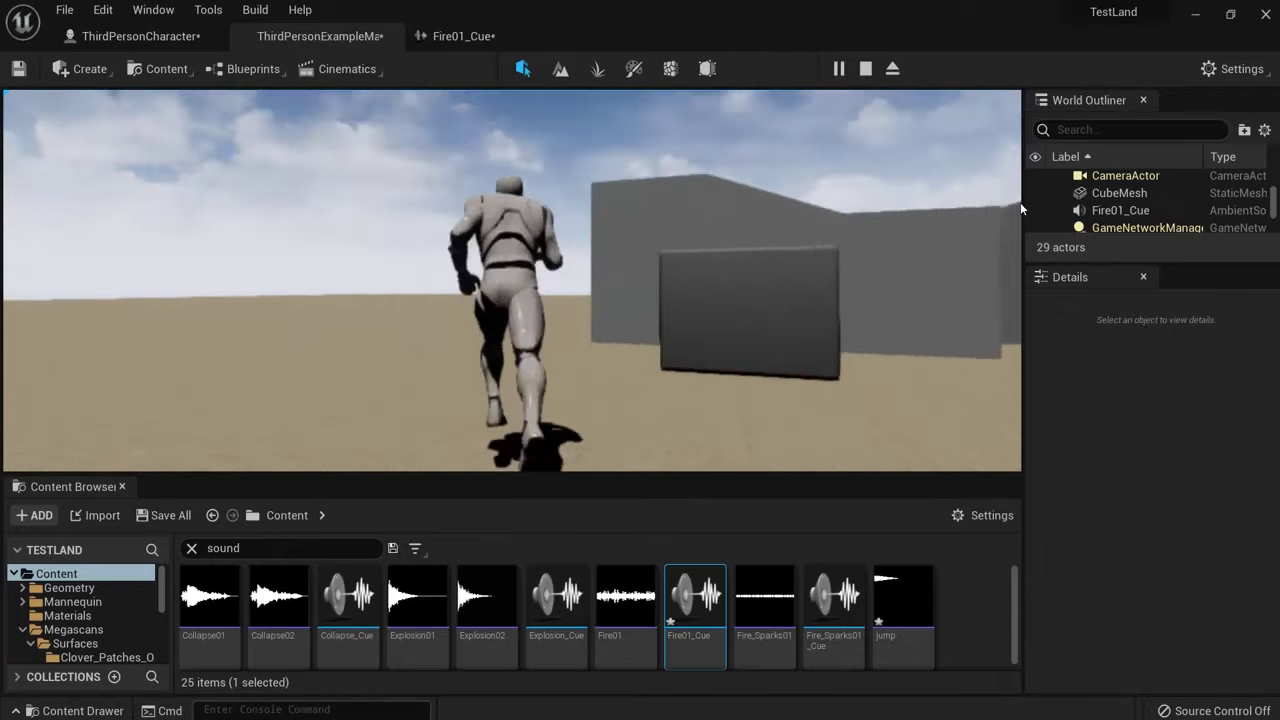
{"action": "key", "text": "a"}
{"action": "key", "text": "Escape"}
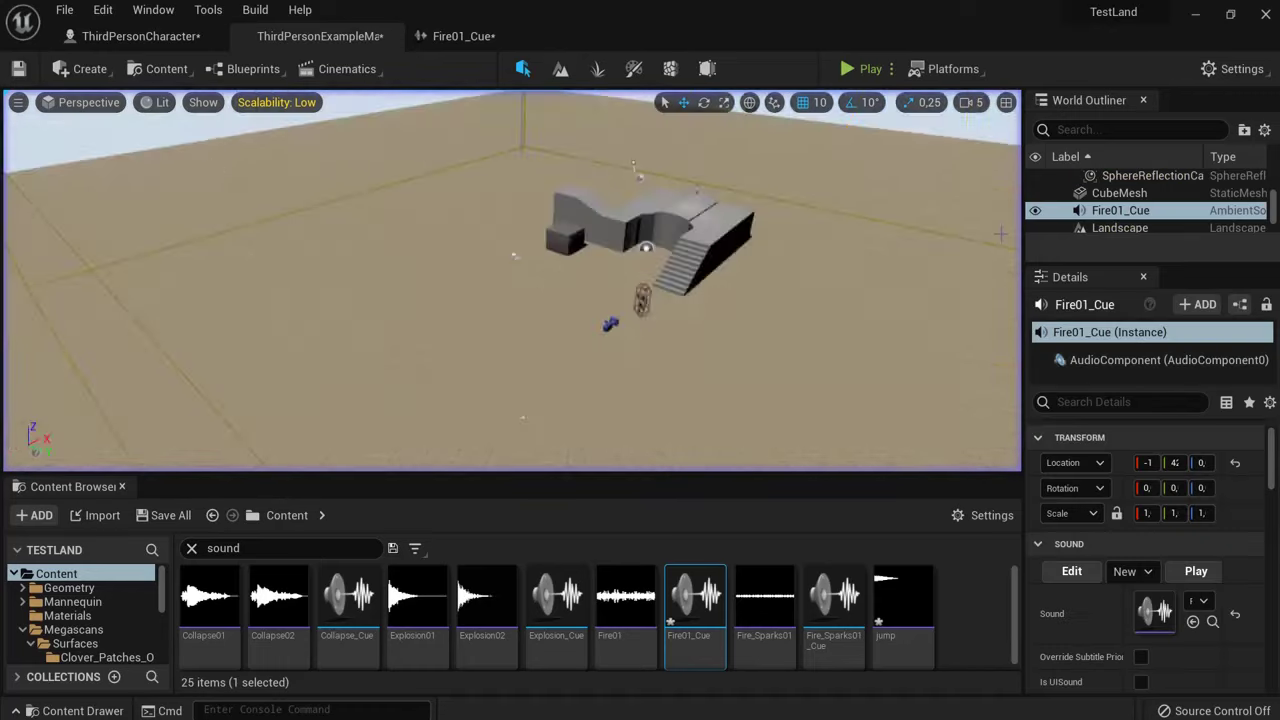
Step: Create a sound cue from the jump sound wave
{"action": "key", "text": "f"}
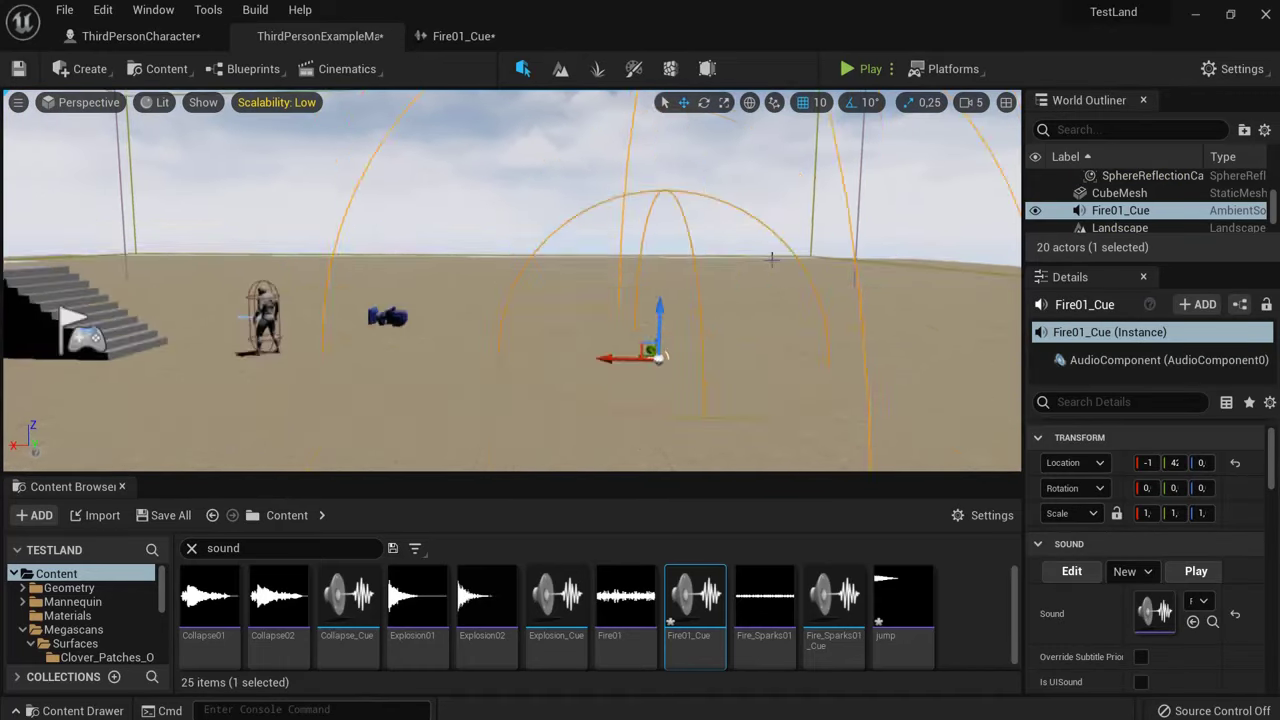
{"action": "right_click_drag", "start_coordinate": [772, 260], "coordinate": [777, 303]}
{"action": "key", "text": "s"}
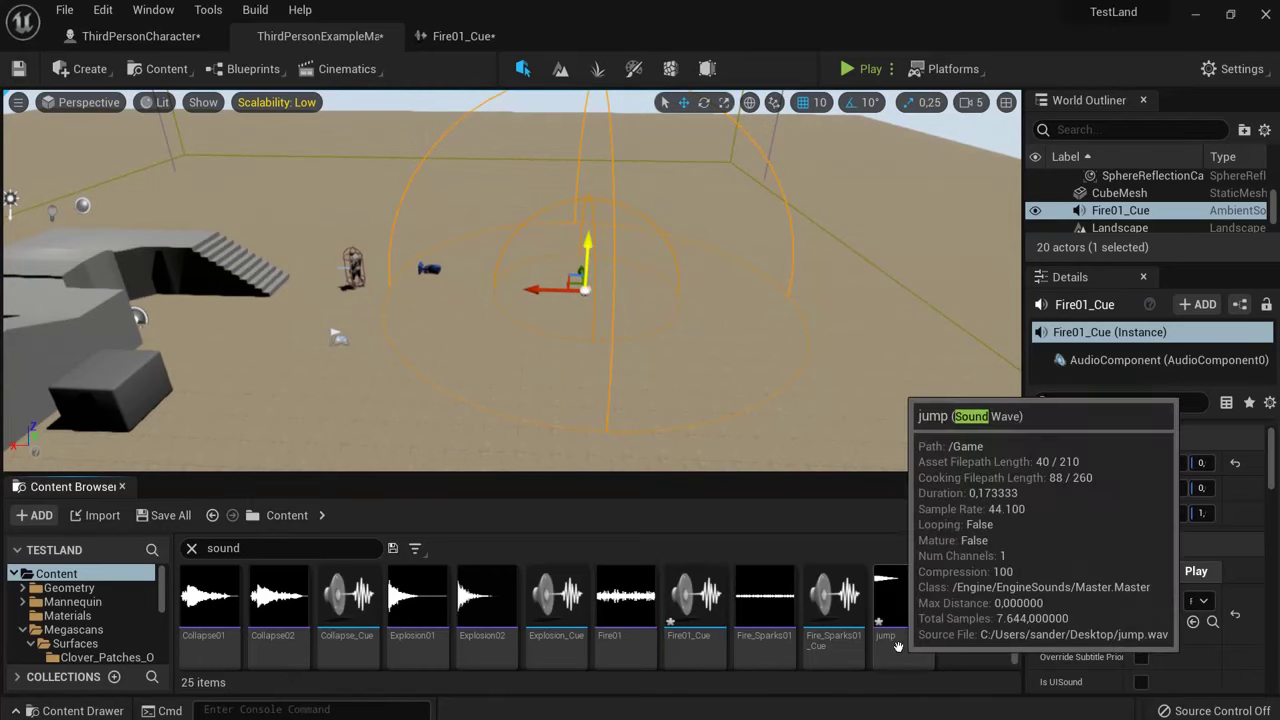
{"action": "left_click", "coordinate": [899, 610]}
{"action": "right_click", "coordinate": [897, 649]}
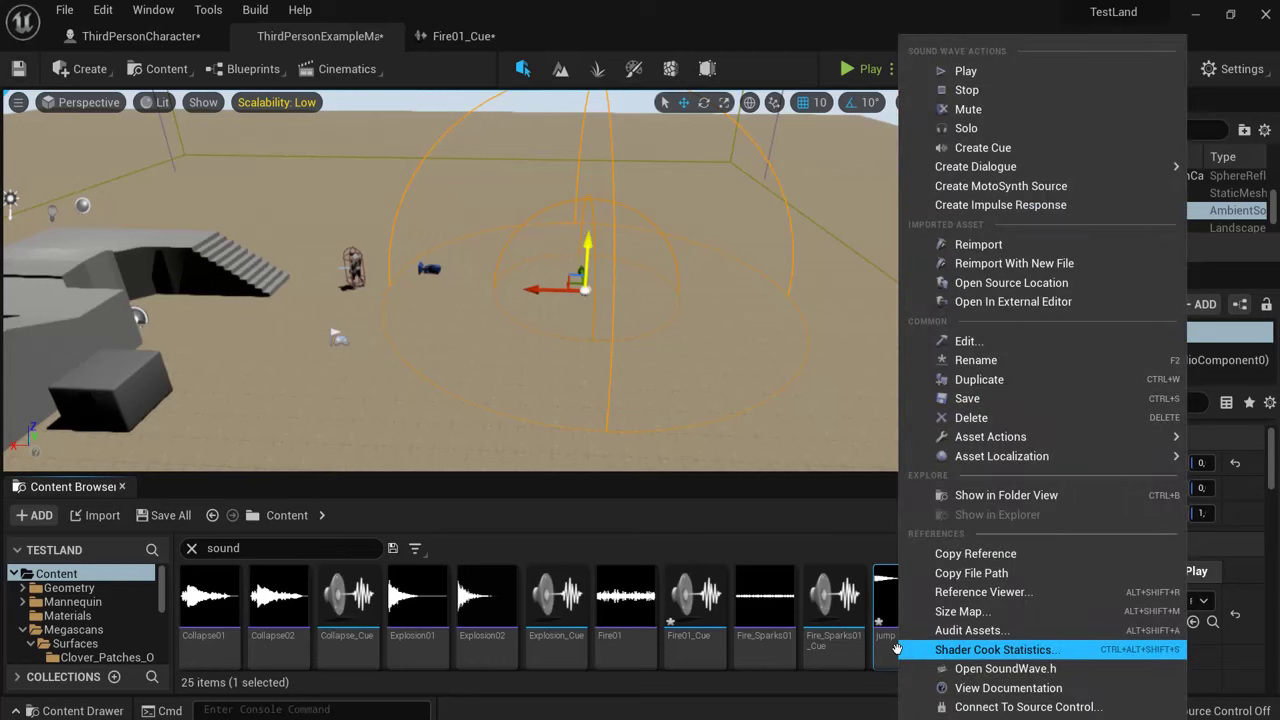
{"action": "left_click", "coordinate": [983, 147]}
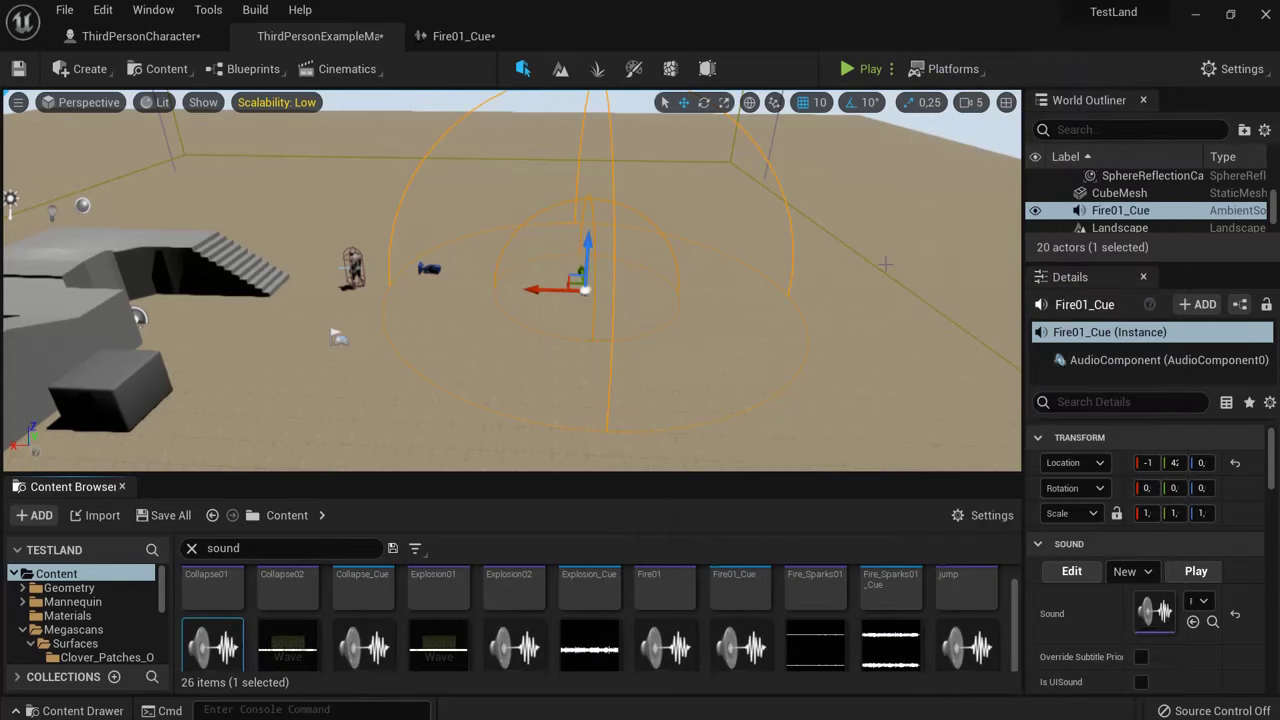
{"action": "scroll", "coordinate": [300, 615], "scroll_direction": "down", "scroll_amount": 2}
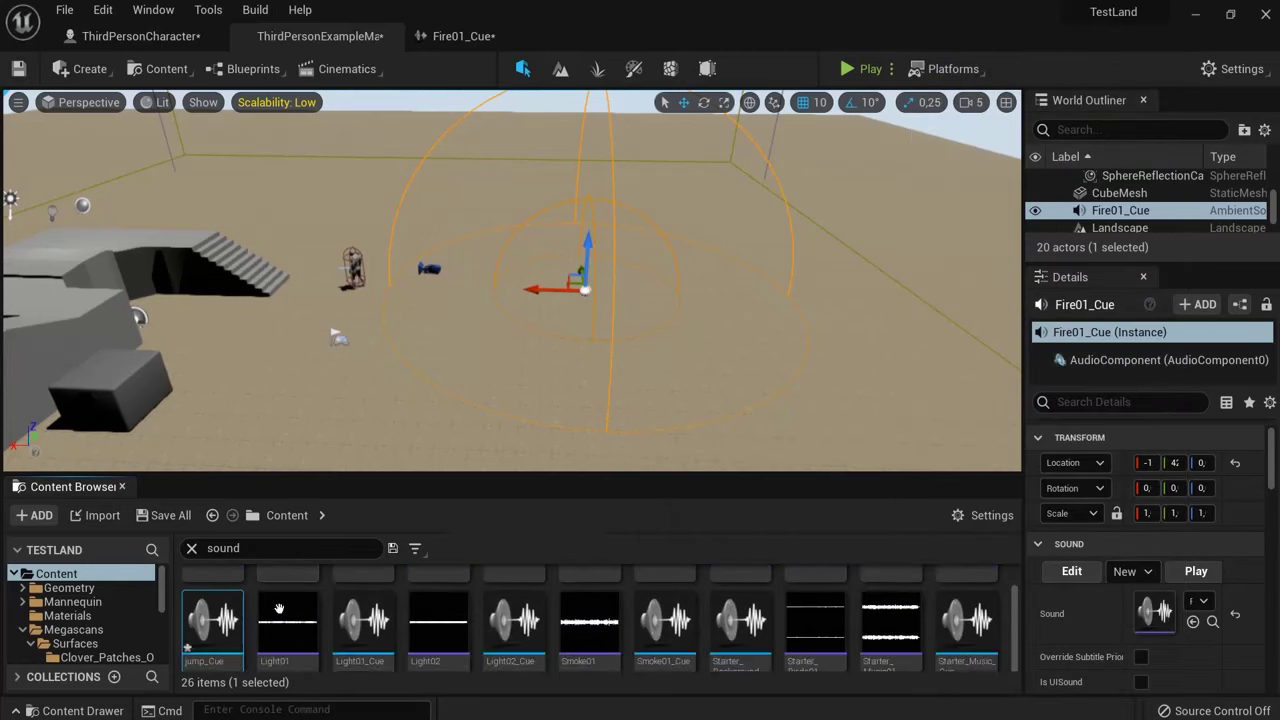
Step: Open jump_Cue and enable Looping on its jump wave player node
{"action": "double_click", "coordinate": [213, 641]}
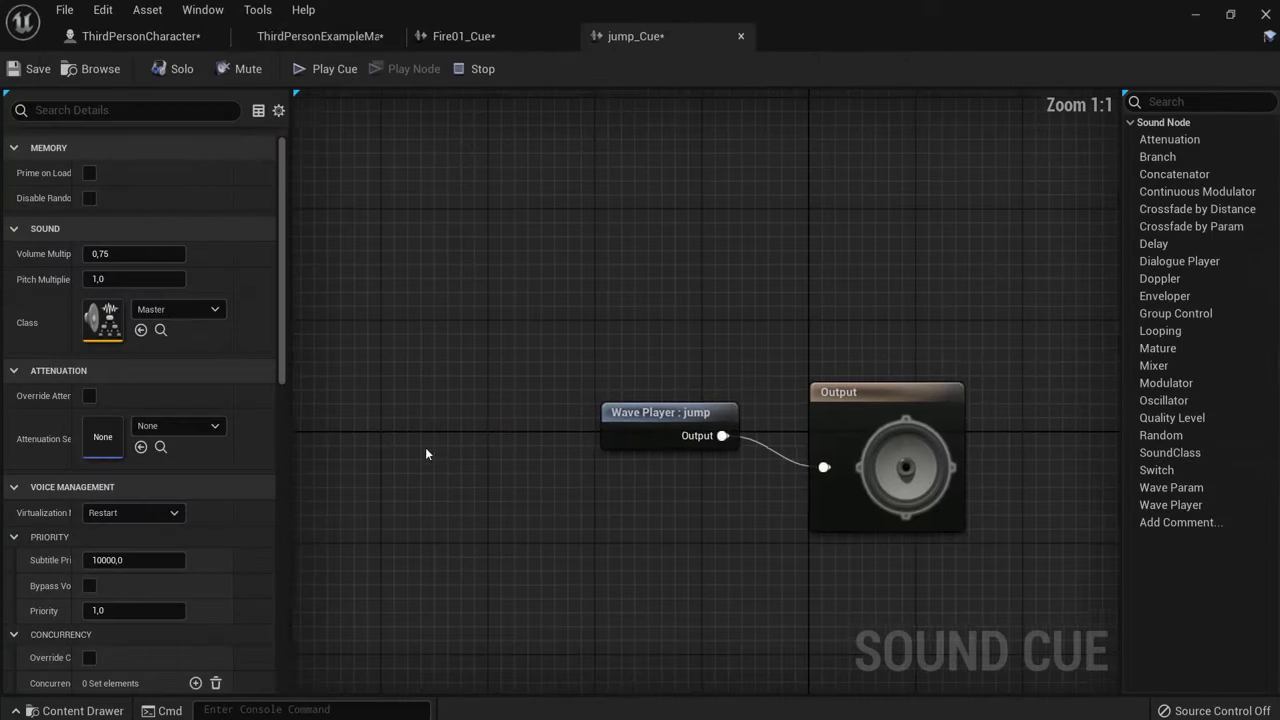
{"action": "left_click", "coordinate": [620, 415]}
{"action": "left_click", "coordinate": [89, 234]}
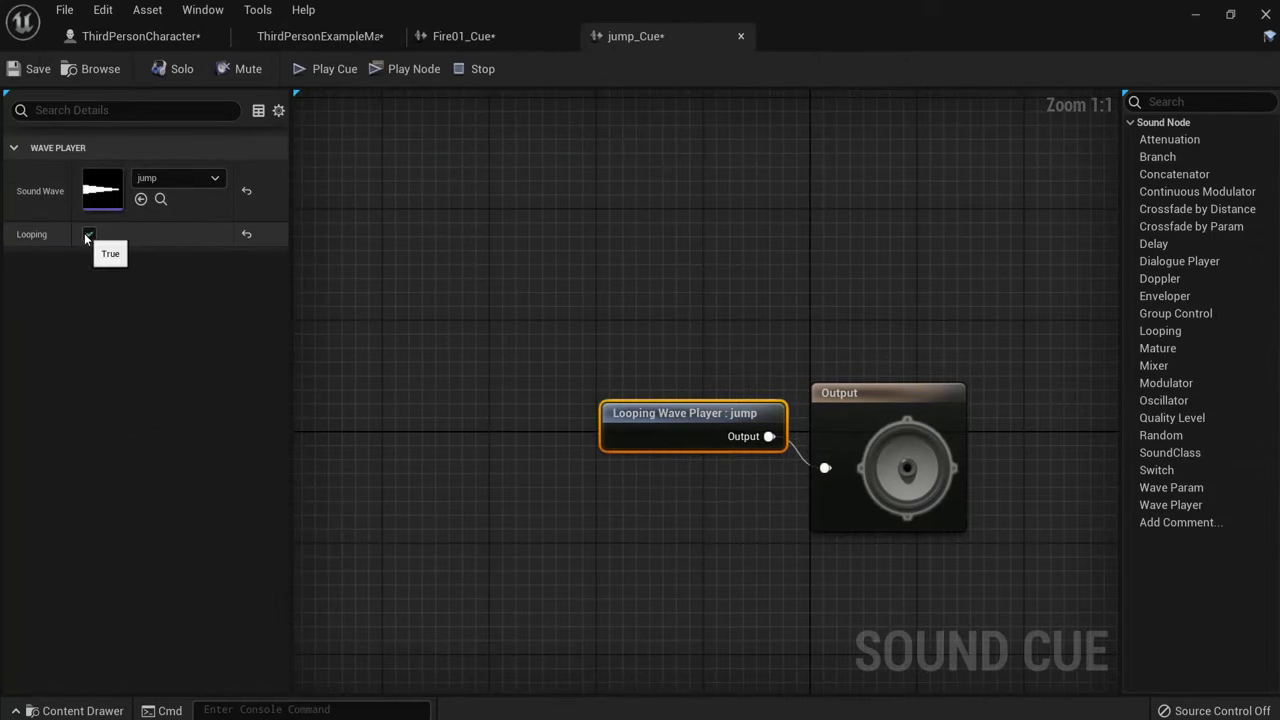
{"action": "left_click", "coordinate": [567, 323]}
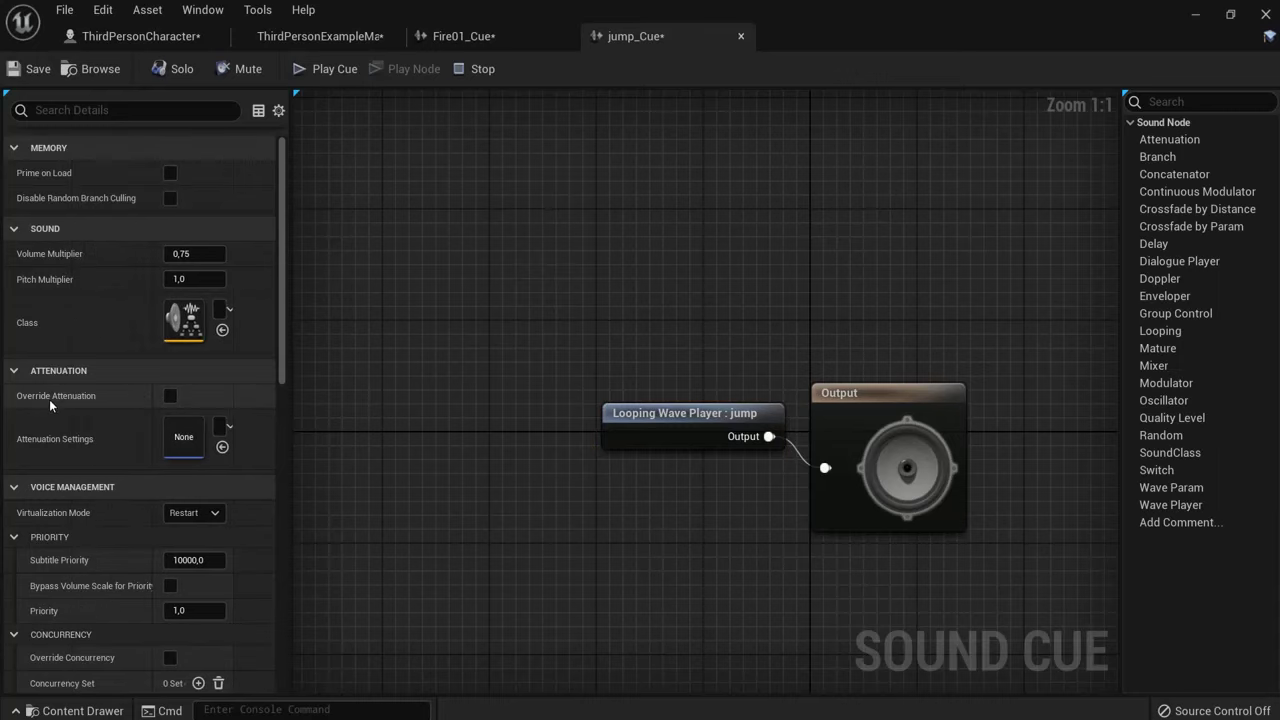
Step: Override jump_Cue's attenuation with an inner radius of about 272 and a falloff distance of about 465
{"action": "left_click", "coordinate": [169, 396]}
{"action": "scroll", "coordinate": [180, 450], "scroll_direction": "down", "scroll_amount": 2}
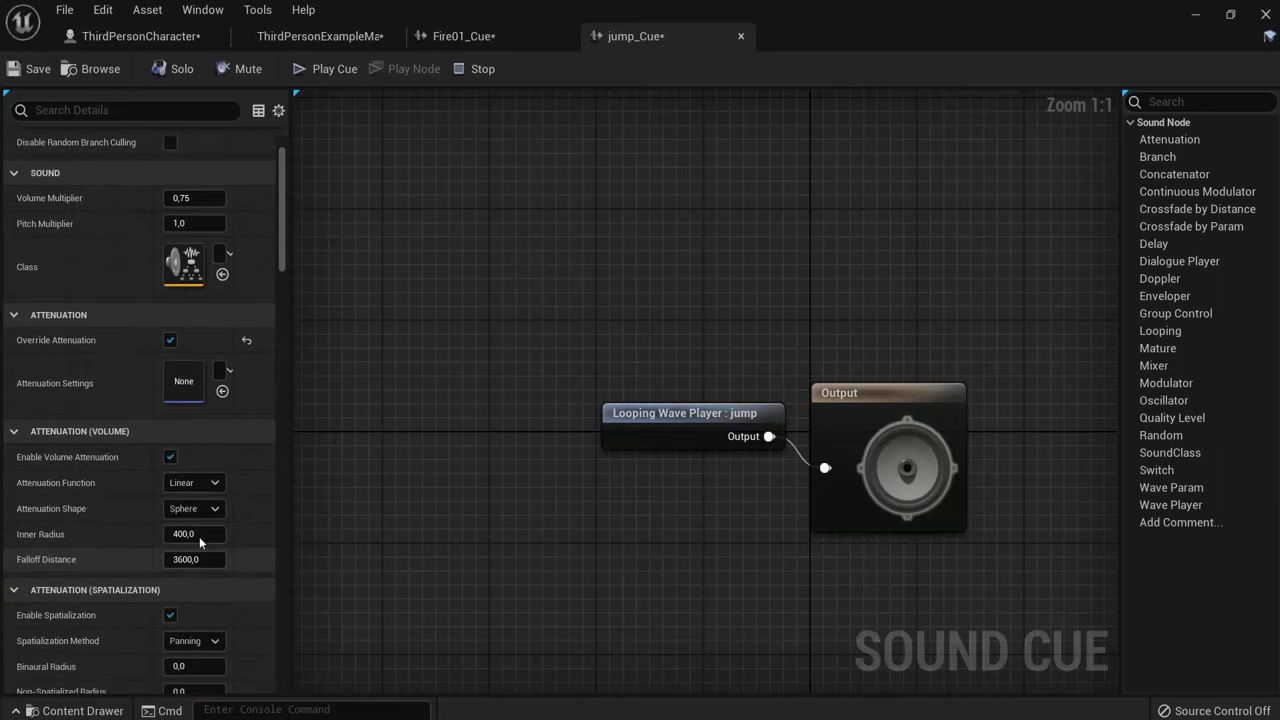
{"action": "left_click_drag", "start_coordinate": [172, 533], "coordinate": [160, 534]}
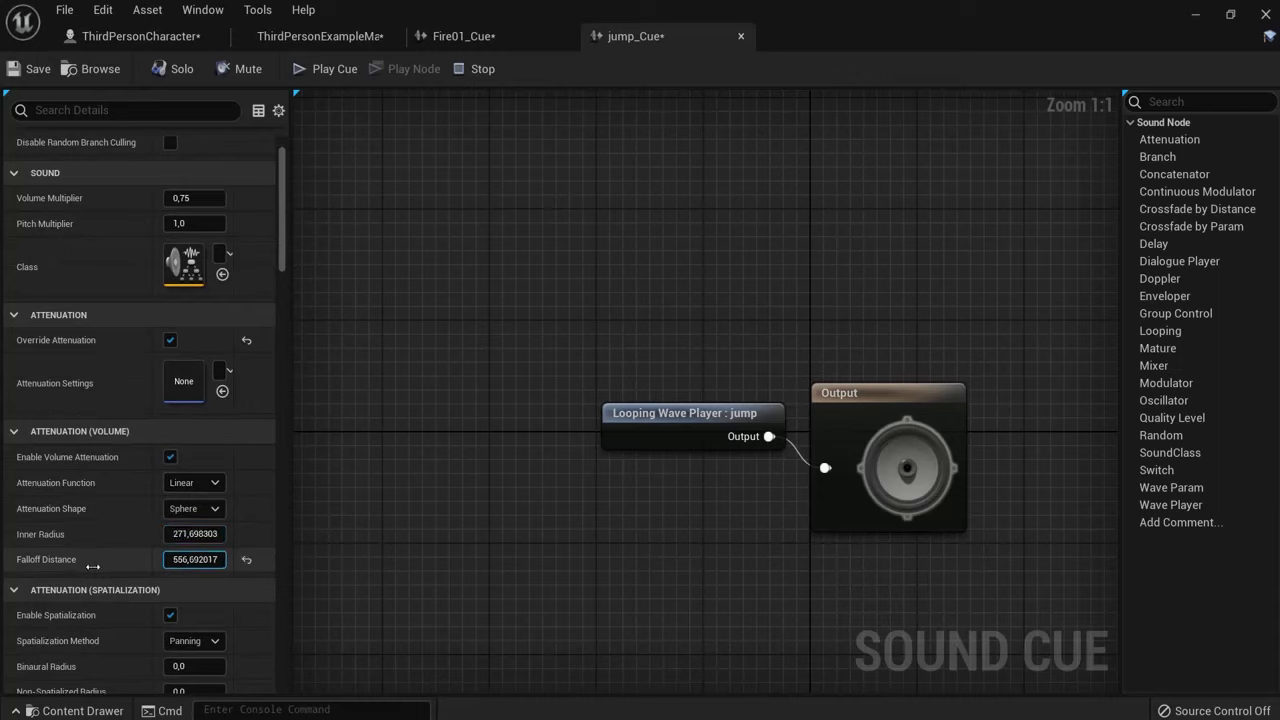
{"action": "left_click_drag", "start_coordinate": [87, 567], "coordinate": [81, 566]}
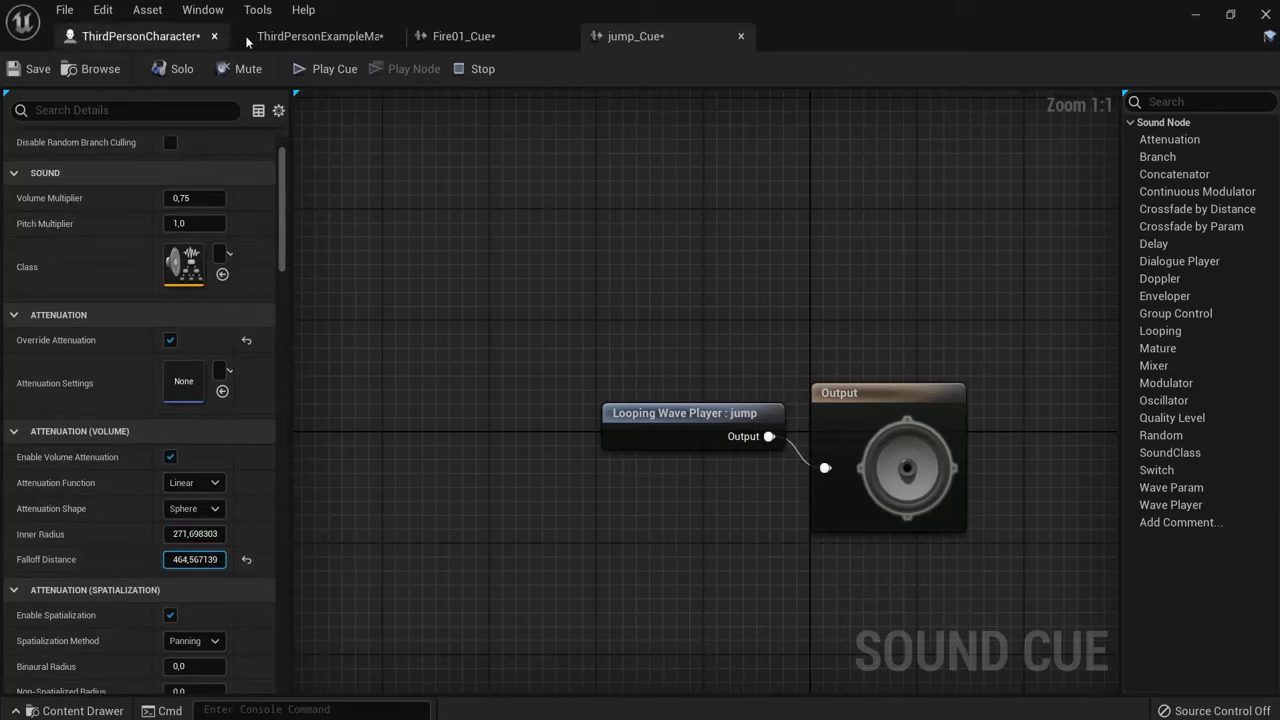
Step: Place jump_Cue in the ThirdPersonExampleMap level and move it to the grey block structure beside the ramp and stairs
{"action": "left_click", "coordinate": [149, 38]}
{"action": "left_click", "coordinate": [335, 38]}
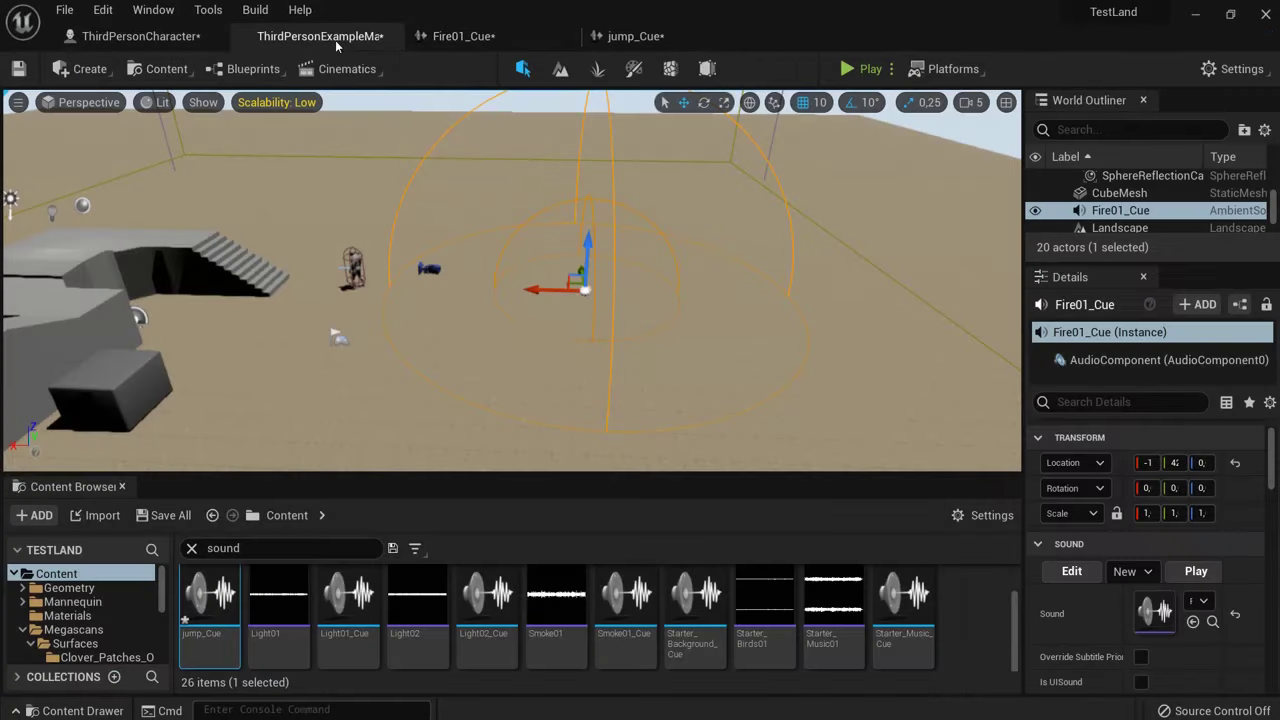
{"action": "key", "text": "s"}
{"action": "right_click_drag", "start_coordinate": [436, 368], "coordinate": [401, 387]}
{"action": "left_click_drag", "start_coordinate": [210, 600], "coordinate": [436, 362]}
{"action": "left_click_drag", "start_coordinate": [461, 314], "coordinate": [500, 285]}
{"action": "left_click_drag", "start_coordinate": [410, 276], "coordinate": [203, 260]}
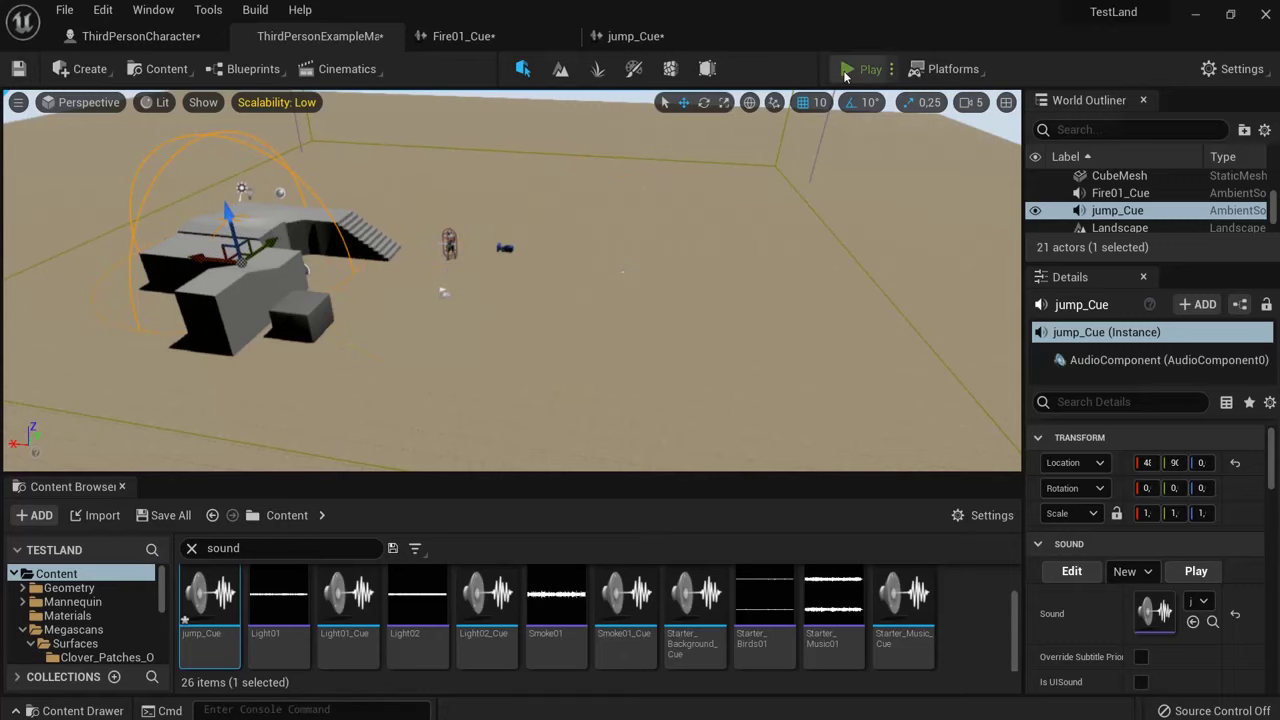
Step: Playtest the level, running the character up the stairs, across the block structure and away over open ground to check jump_Cue's attenuation, and end the session
{"action": "left_click", "coordinate": [847, 69]}
{"action": "key", "text": "w"}
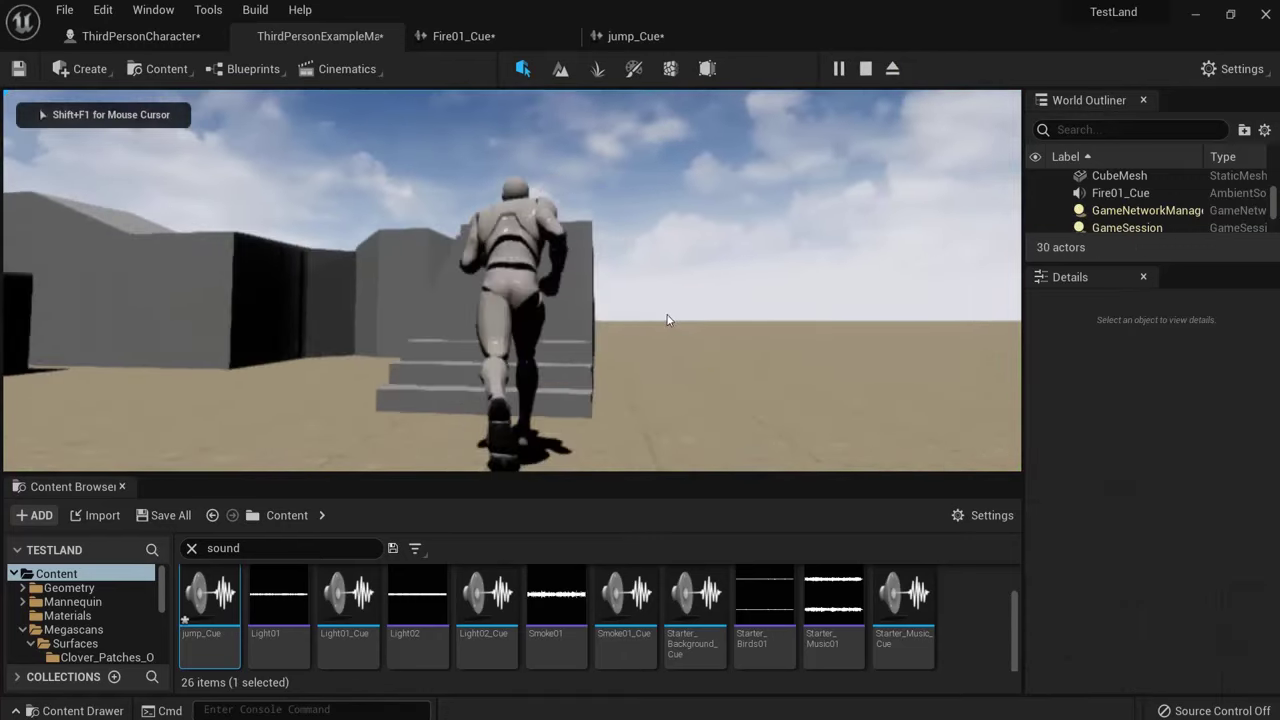
{"action": "key", "text": "a"}
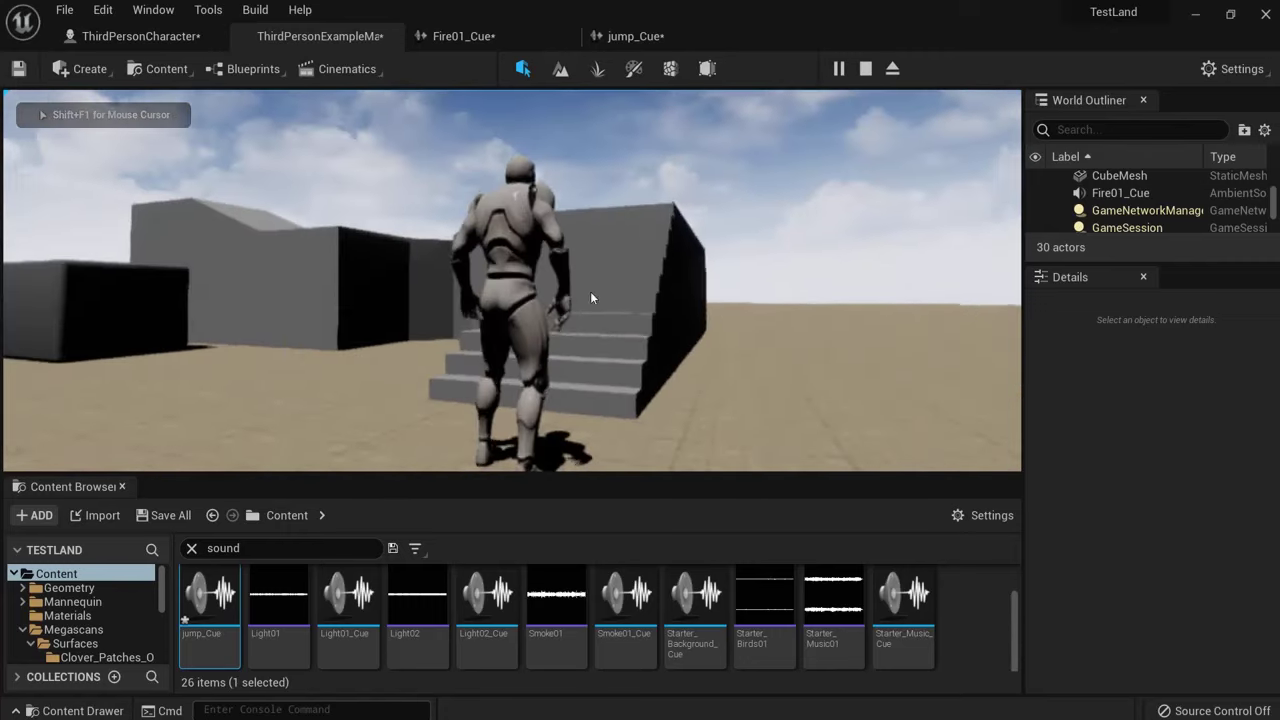
{"action": "key", "text": "space"}
{"action": "key", "text": "w"}
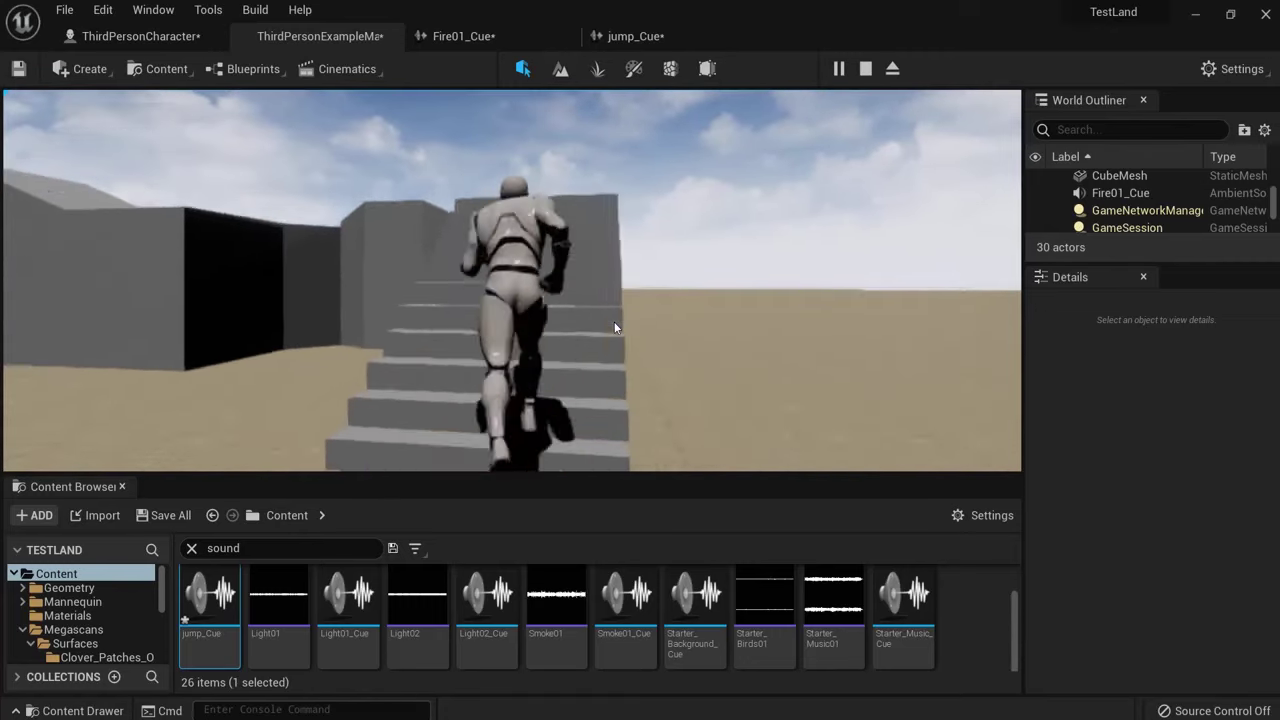
{"action": "key", "text": "w"}
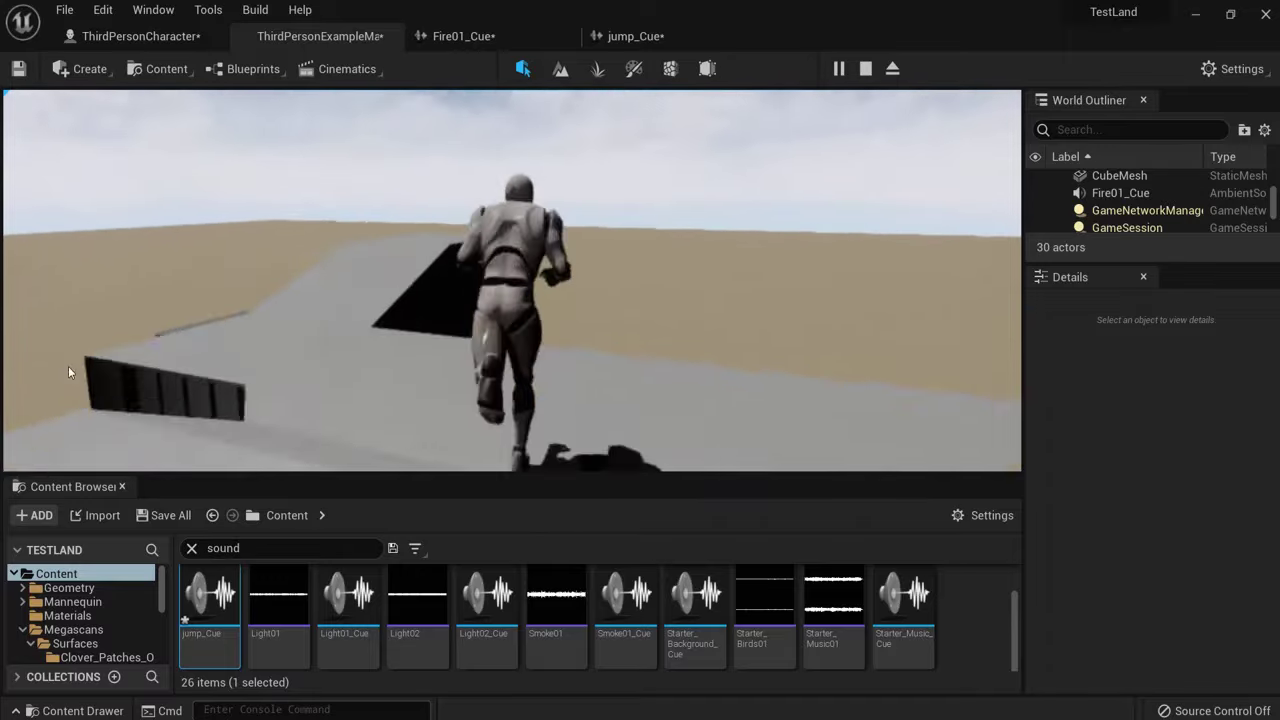
{"action": "key", "text": "w"}
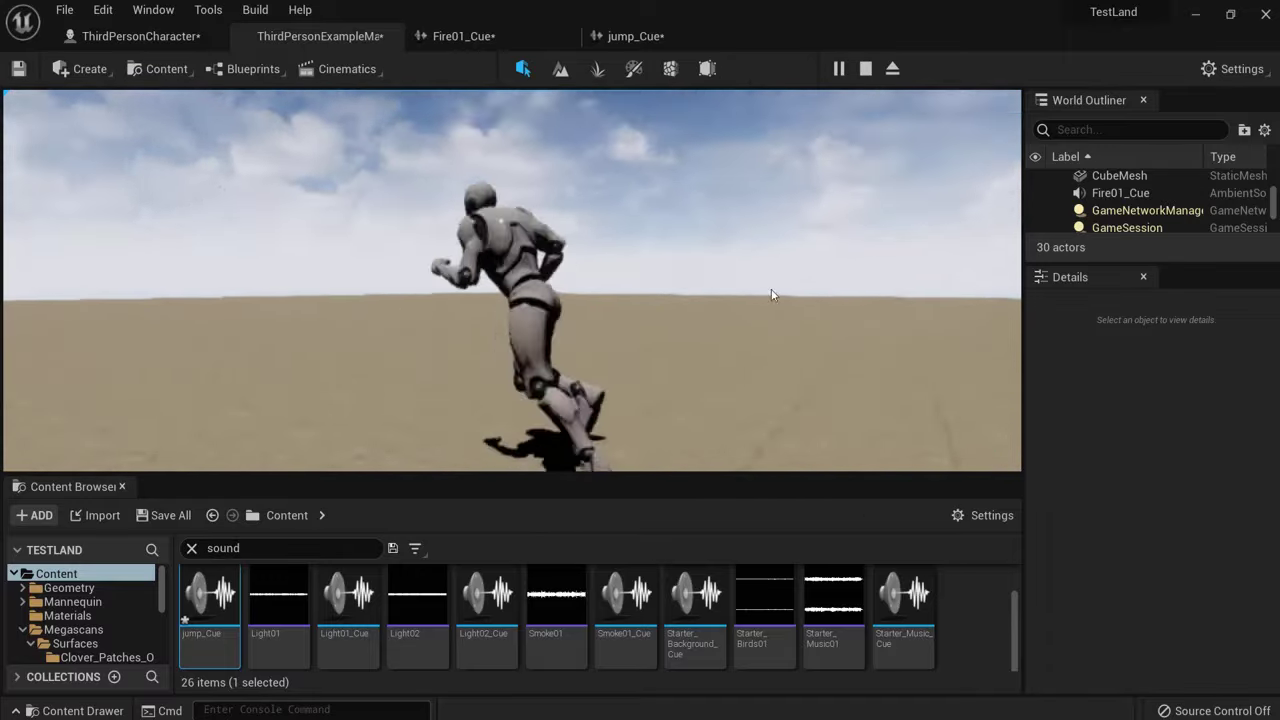
{"action": "key", "text": "a"}
{"action": "key", "text": "s"}
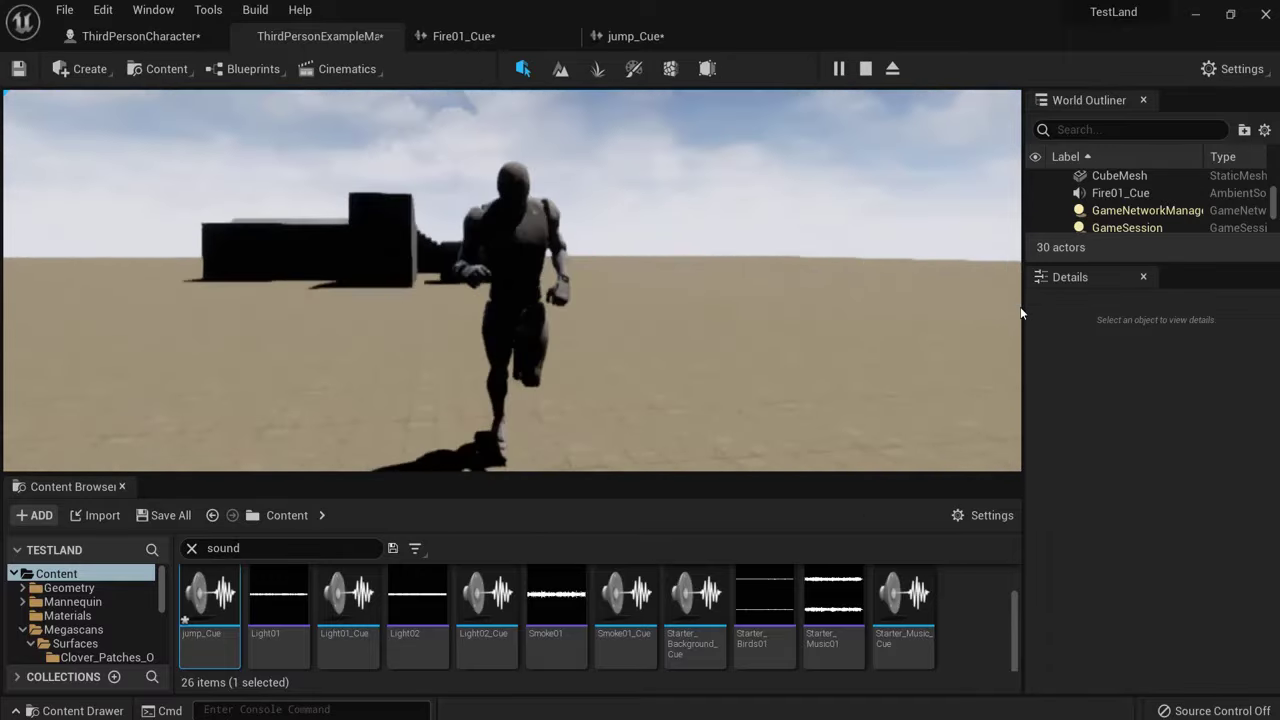
{"action": "key", "text": "Escape"}
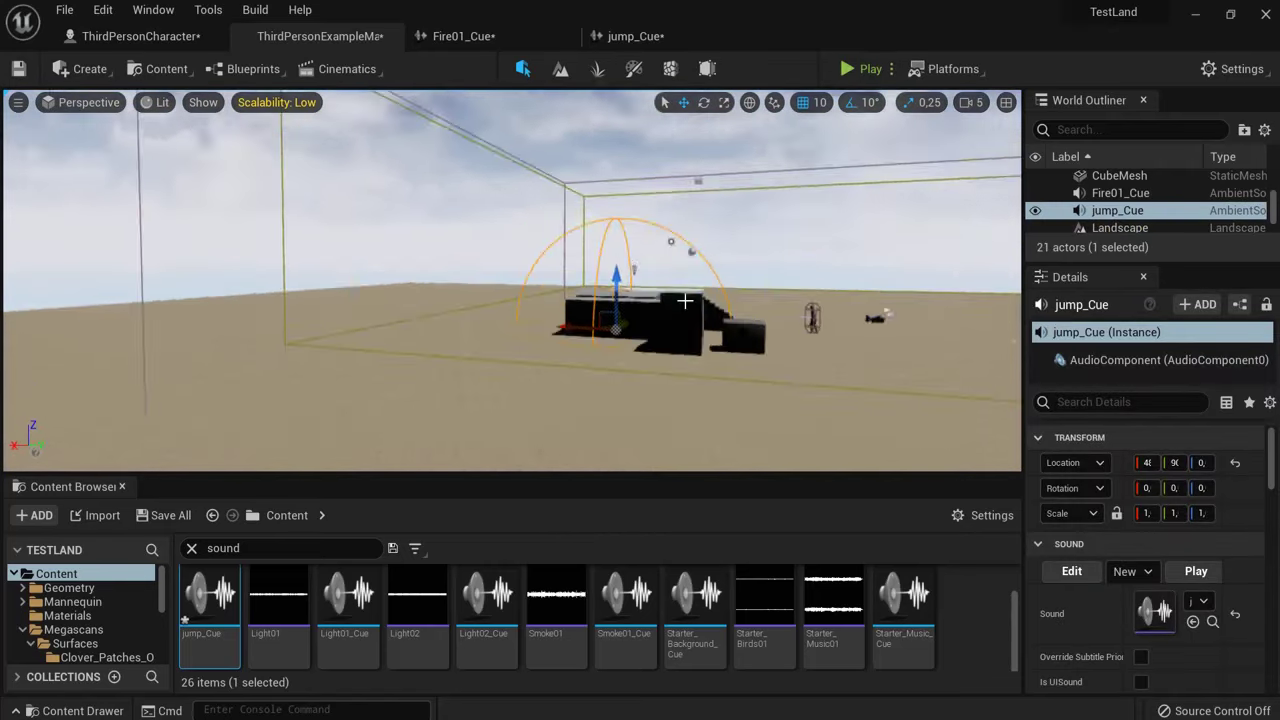
{"action": "right_click_drag", "start_coordinate": [685, 301], "coordinate": [602, 188]}
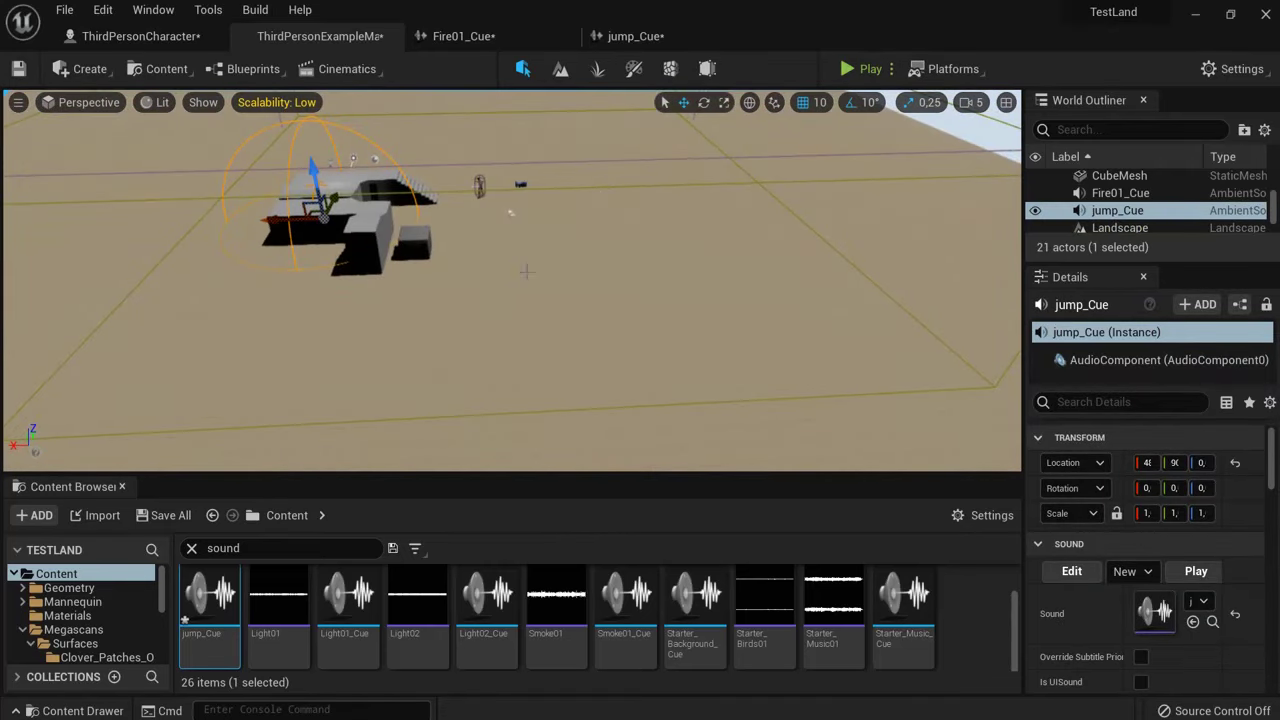
{"action": "right_click_drag", "start_coordinate": [506, 206], "coordinate": [487, 186]}
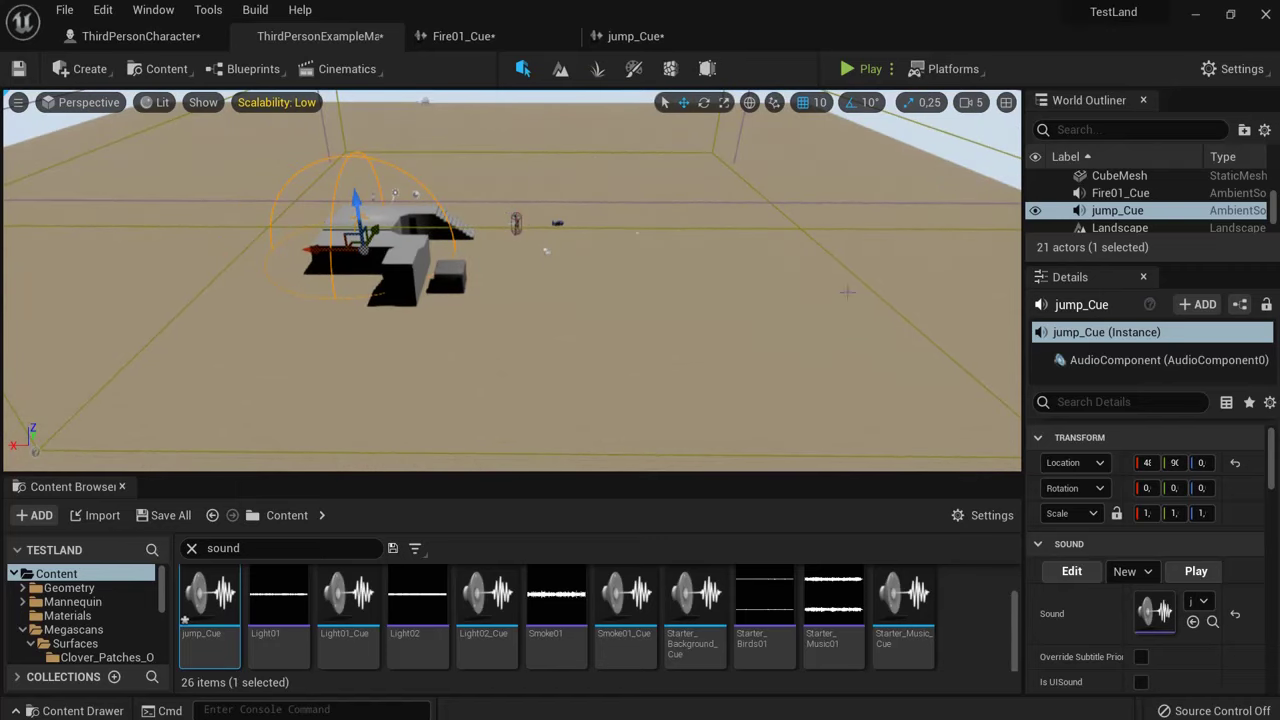